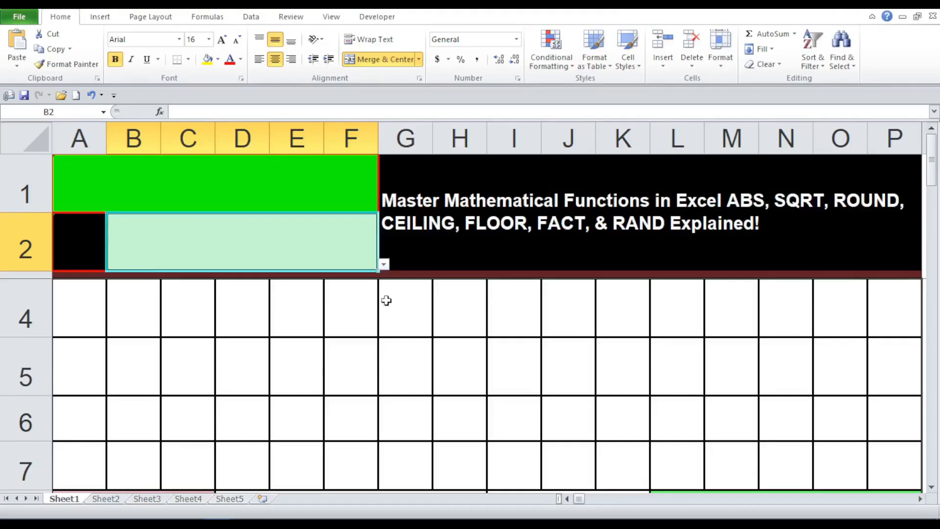
# - Choose 1 RANDOM NUMBER as the function in the merged cell B2
pyautogui.click(384, 265)
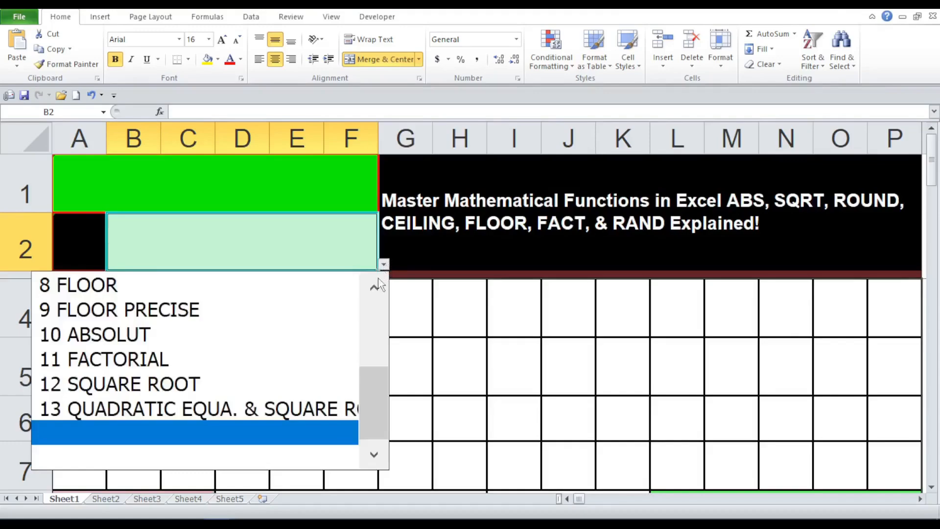
pyautogui.click(378, 280)
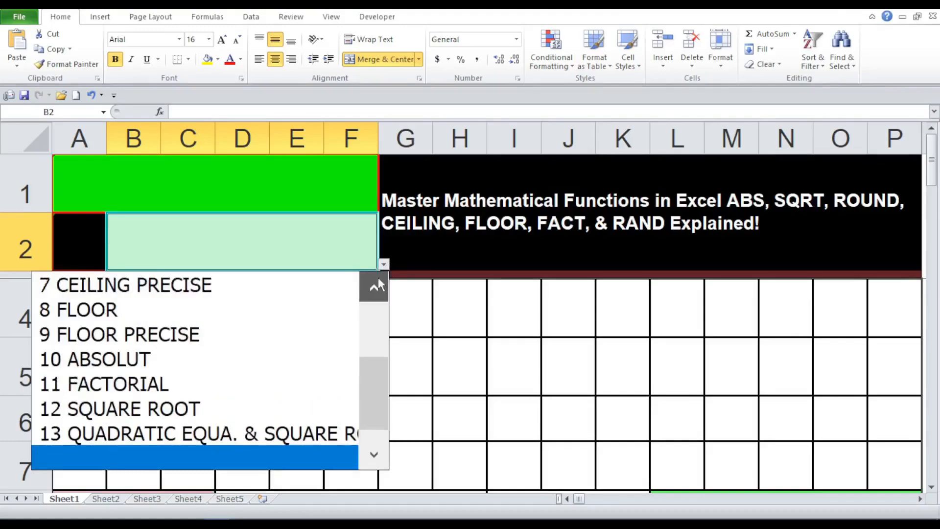
pyautogui.click(304, 293)
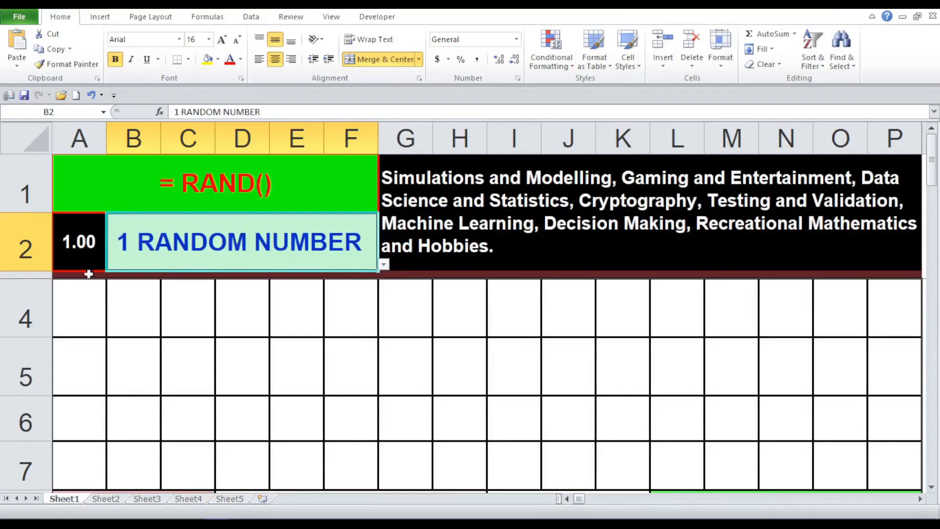
# - Enter the formula =RAND() in cell A4
pyautogui.doubleClick(76, 315)
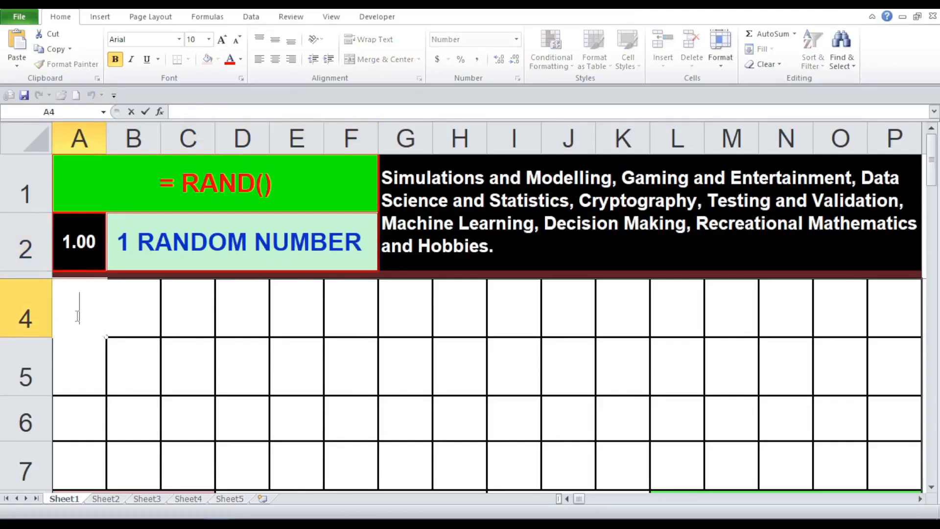
pyautogui.rightClick(76, 316)
pyautogui.click(105, 371)
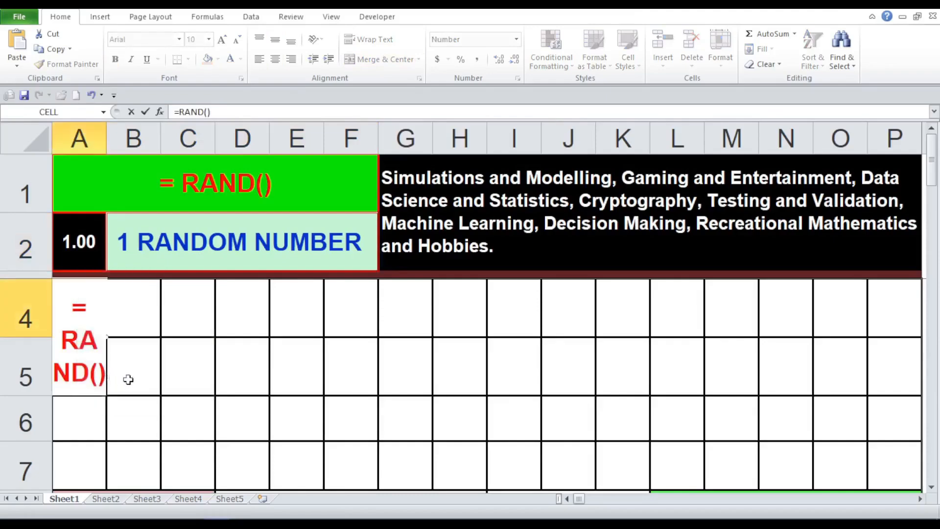
pyautogui.click(128, 379)
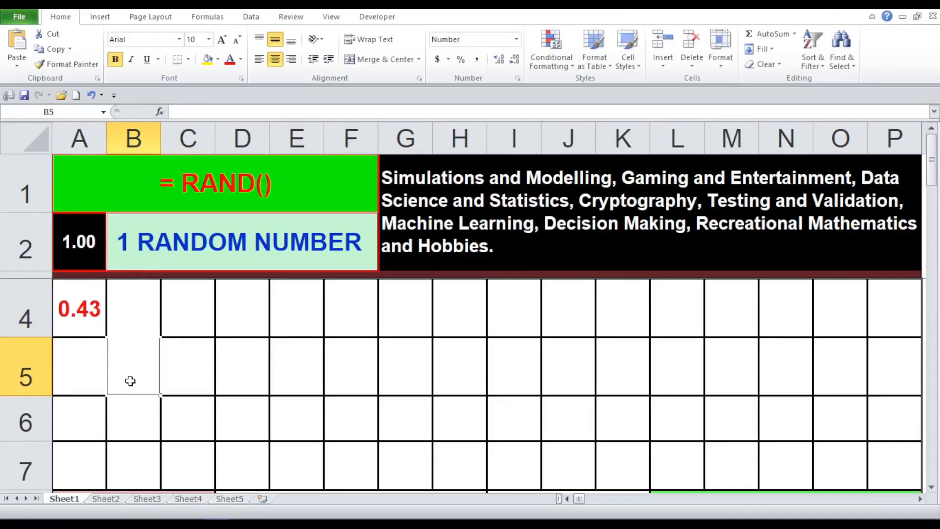
# - Fill the random number formula from A4 across and down through the range A4:P7
pyautogui.click(90, 333)
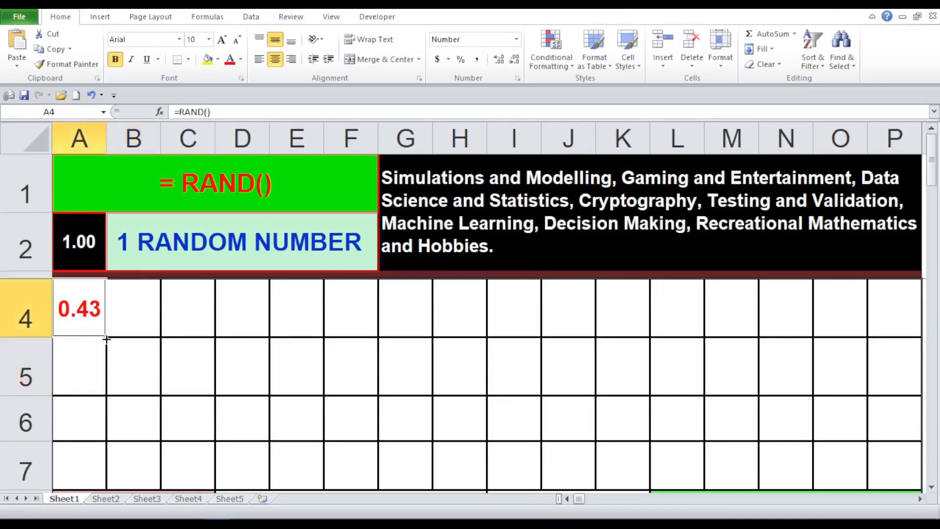
pyautogui.moveTo(106, 338); pyautogui.dragTo(106, 339)
pyautogui.moveTo(106, 339); pyautogui.dragTo(919, 475)
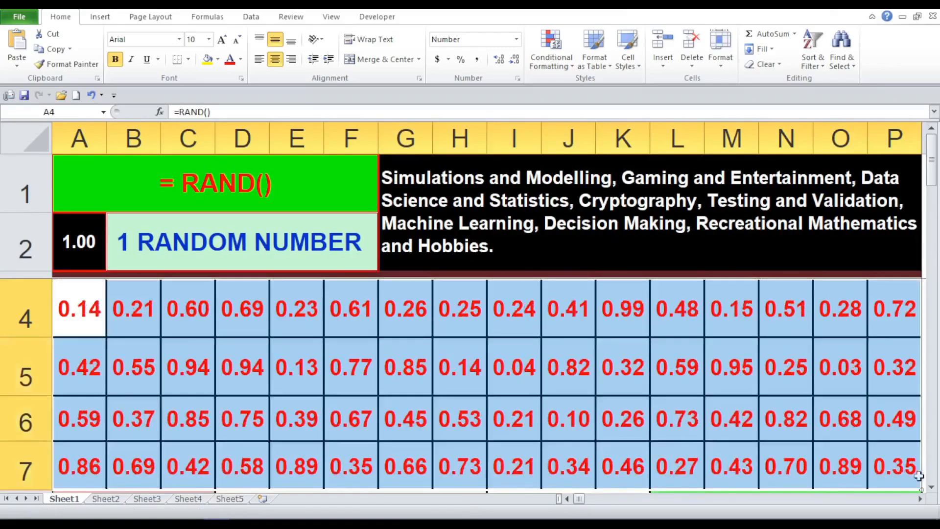
# - Clear the random number formulas from the range A4:P7
pyautogui.click(579, 249)
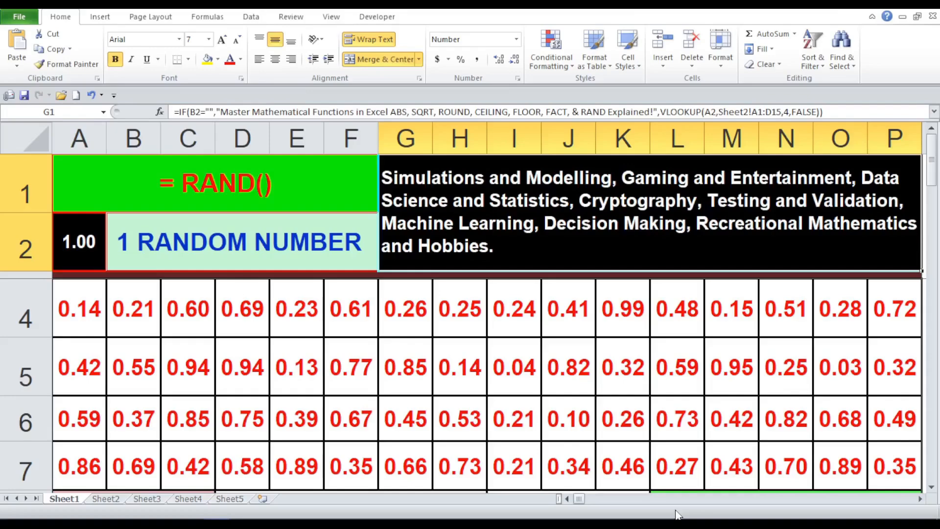
pyautogui.hotkey('ctrl', 'z')
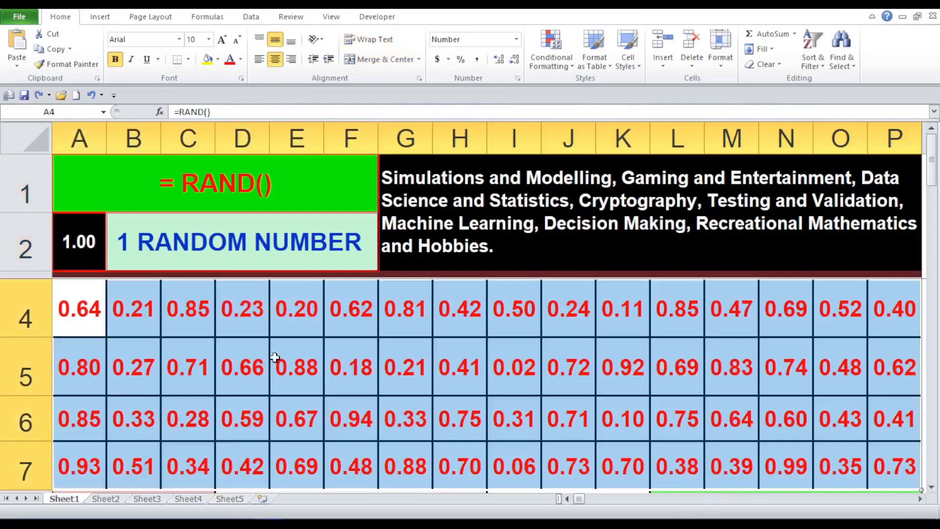
pyautogui.press('Delete')
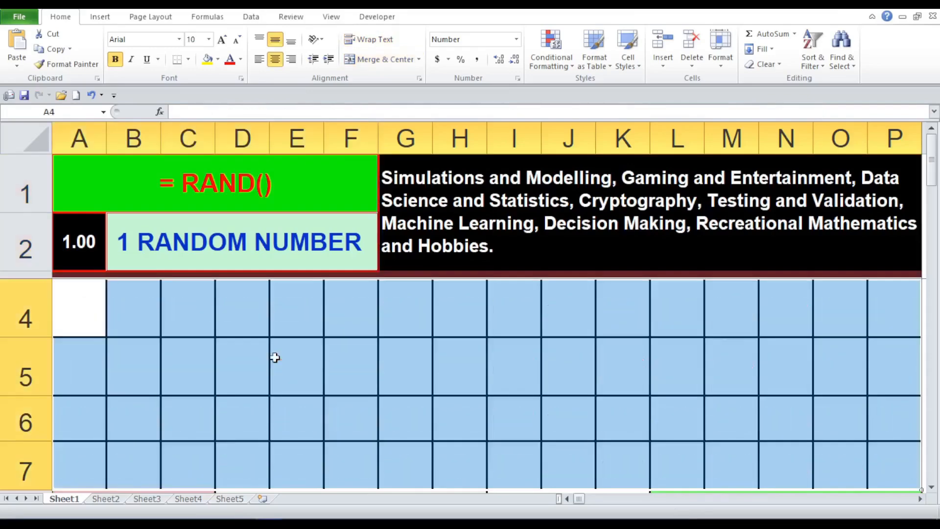
# - Open the list of available functions in cell B2
pyautogui.click(273, 356)
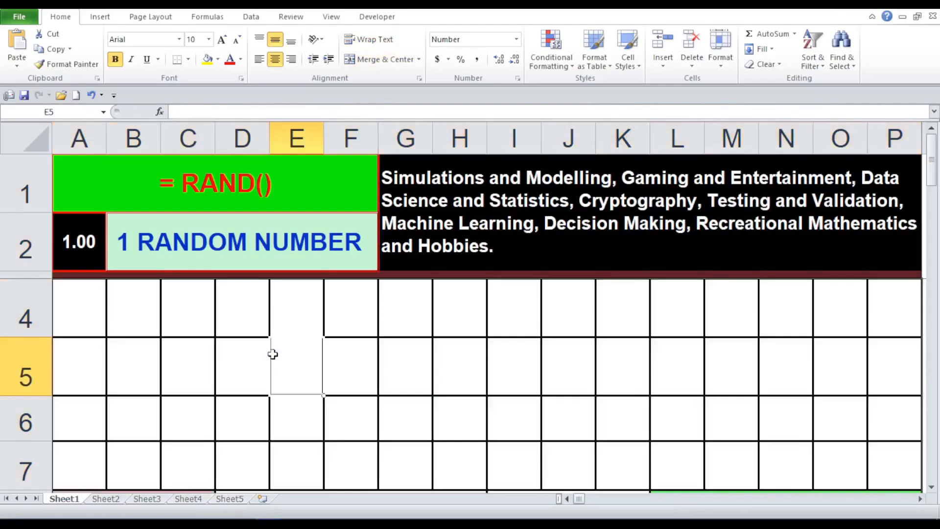
pyautogui.click(375, 253)
pyautogui.click(383, 265)
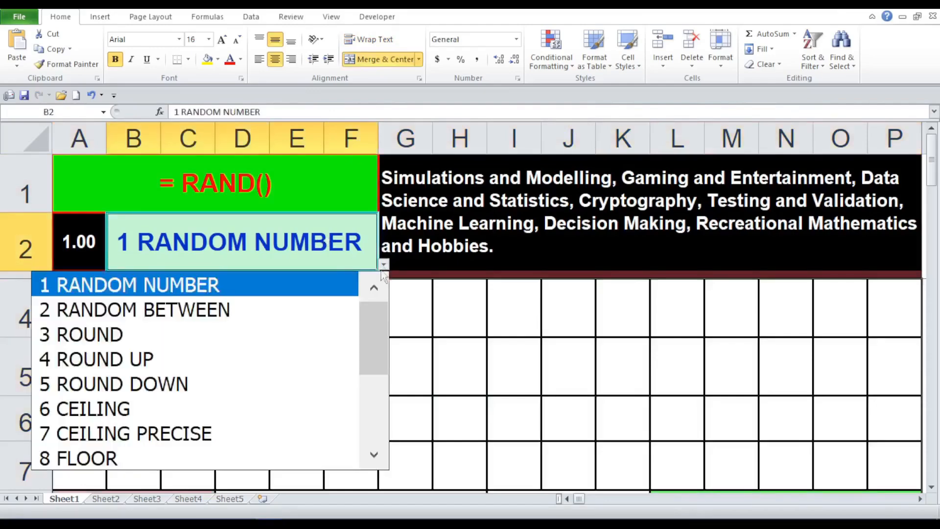
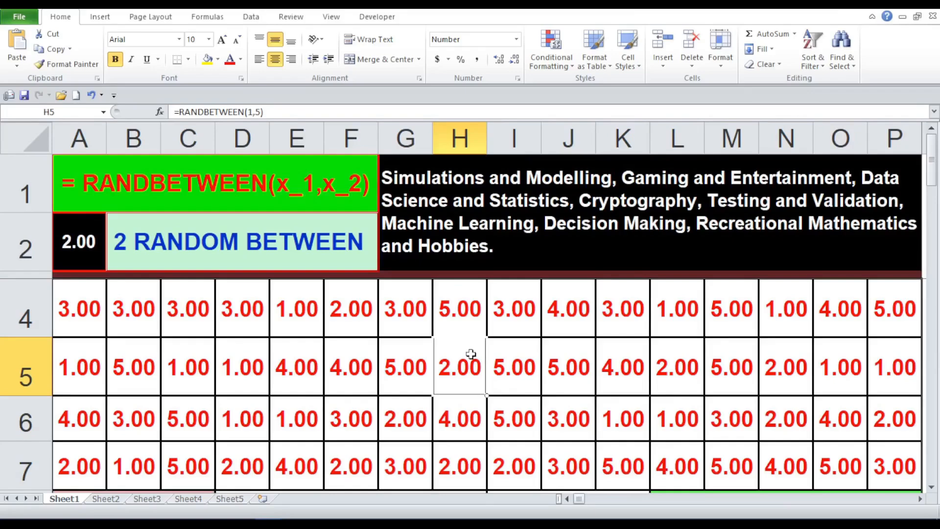
# - Choose 3 ROUND as the function in B2, with the Referance and Result row in view
pyautogui.scroll(-3, 470, 354)
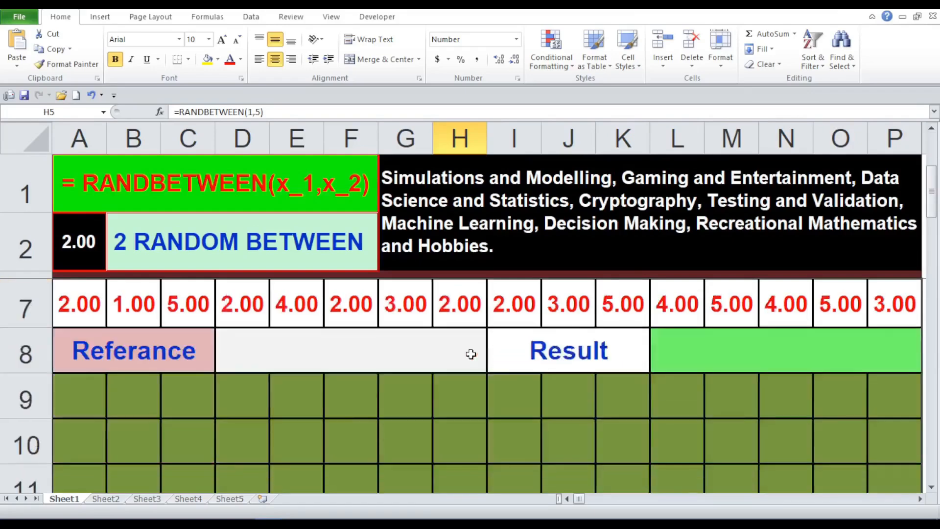
pyautogui.scroll(-1, 471, 353)
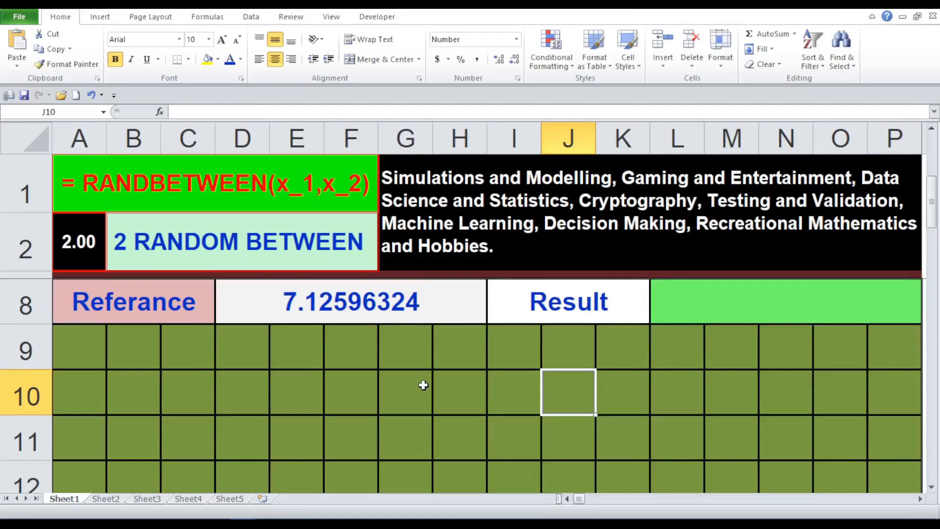
pyautogui.click(351, 233)
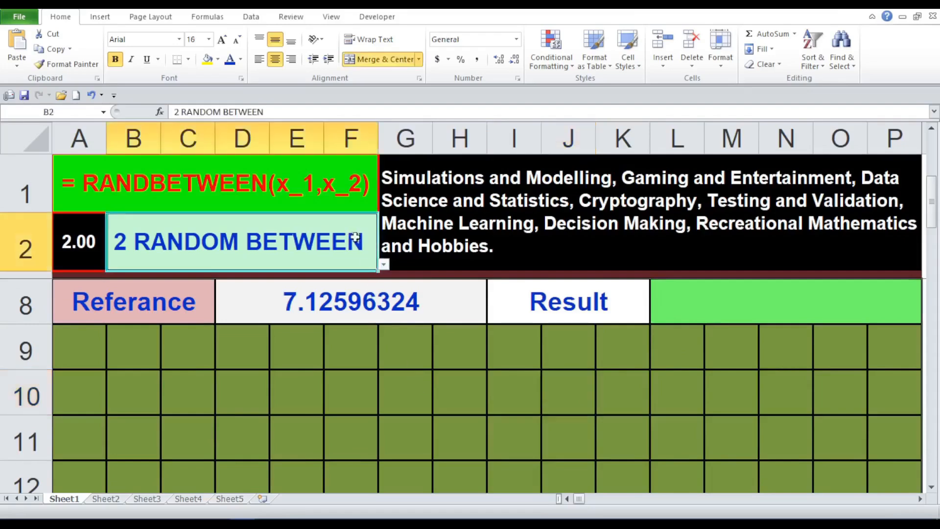
pyautogui.click(384, 264)
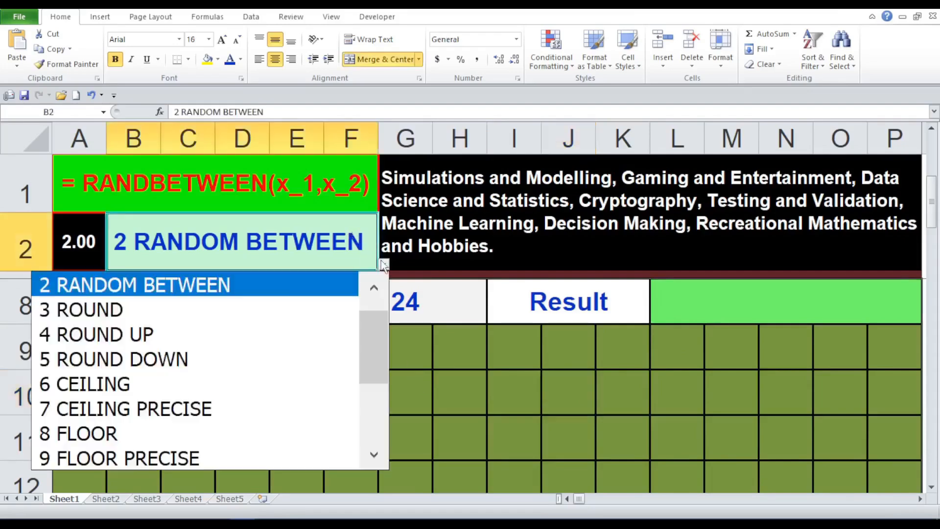
pyautogui.click(351, 308)
pyautogui.click(351, 413)
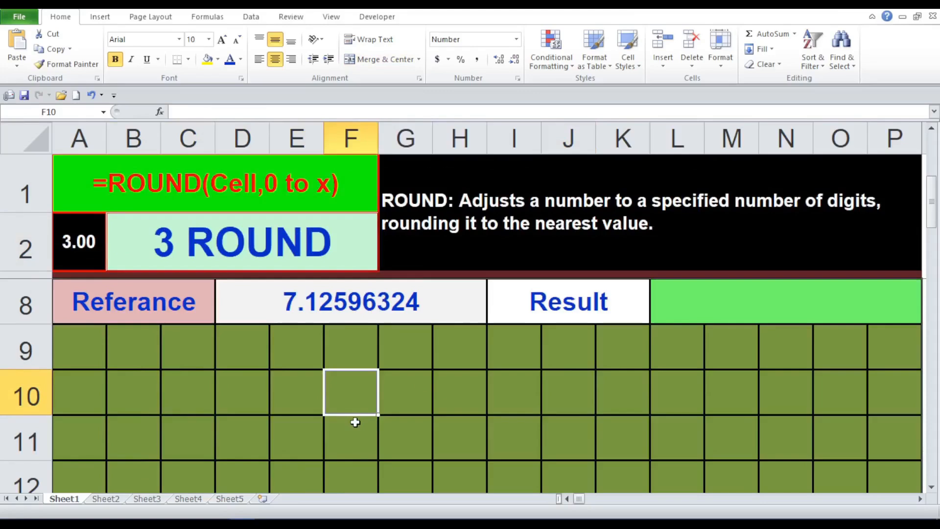
# - Enter =ROUND(D8,3) in the Result cell L8 to round the reference number to three decimals
pyautogui.click(729, 296)
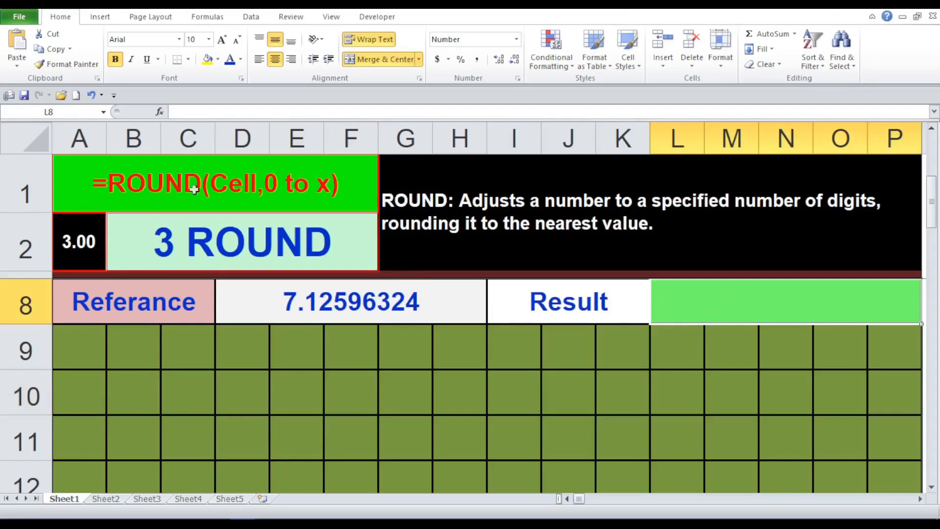
pyautogui.click(221, 189)
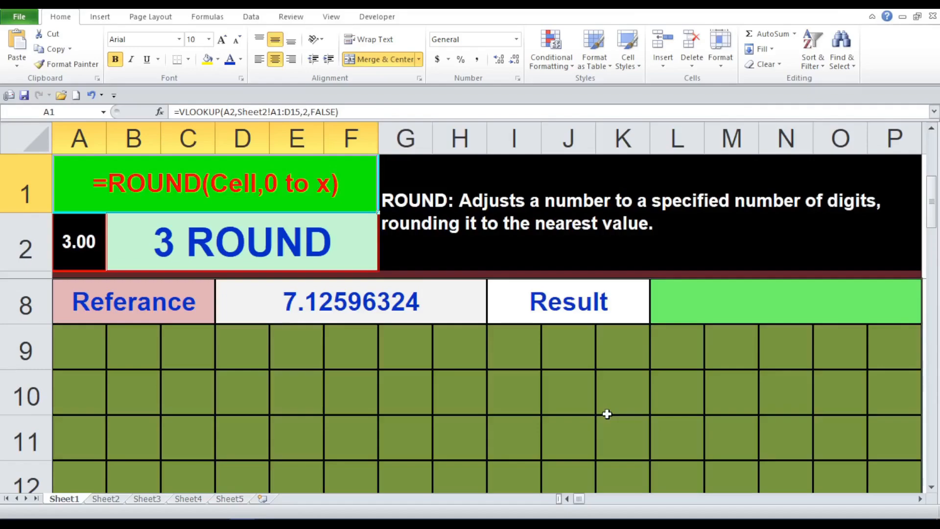
pyautogui.click(427, 312)
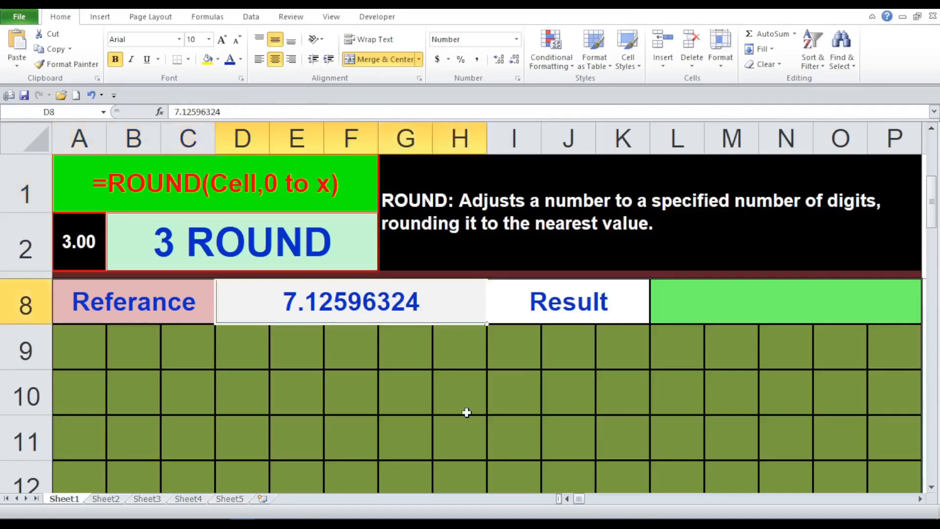
pyautogui.click(702, 309)
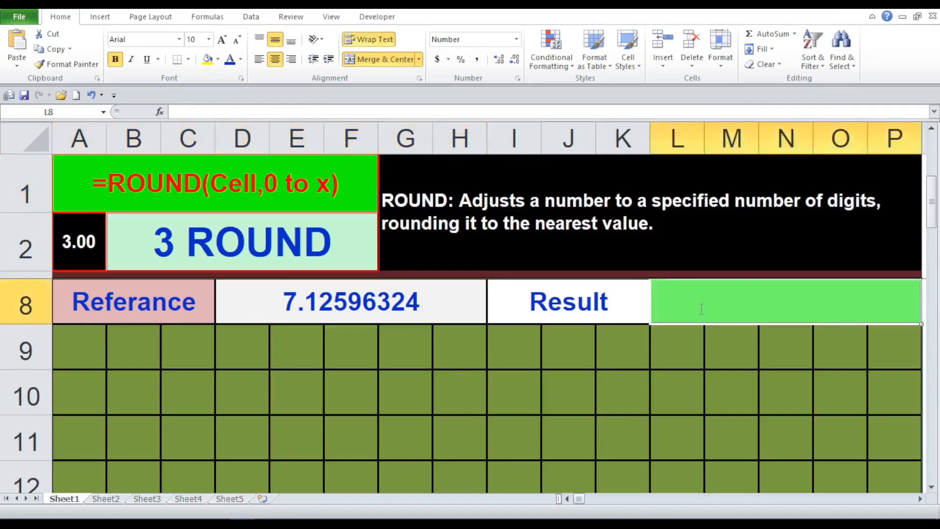
pyautogui.rightClick(701, 308)
pyautogui.click(724, 368)
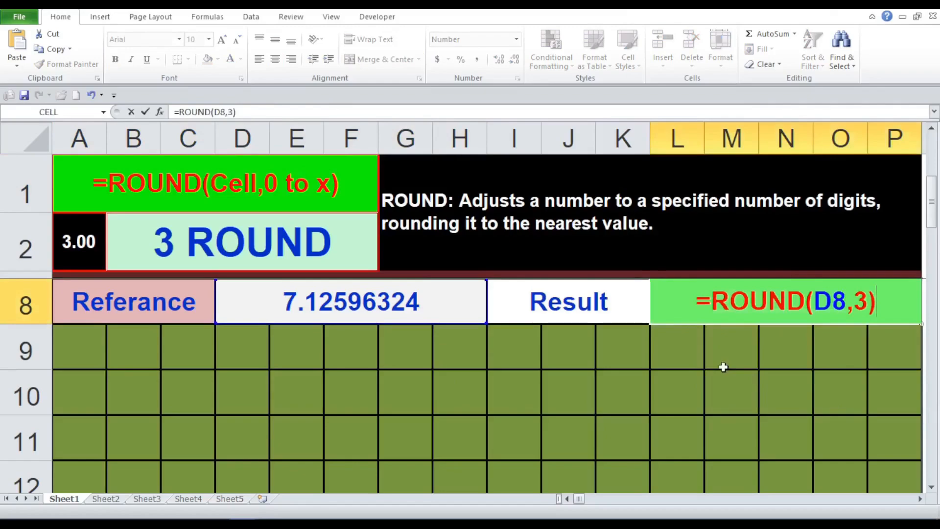
pyautogui.press('Return')
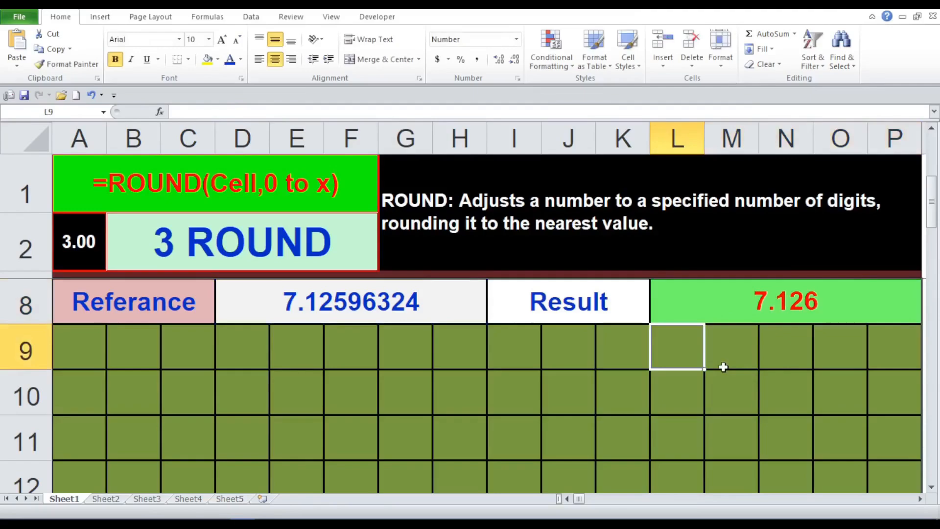
# - Choose 4 ROUND UP as the function in B2
pyautogui.click(351, 387)
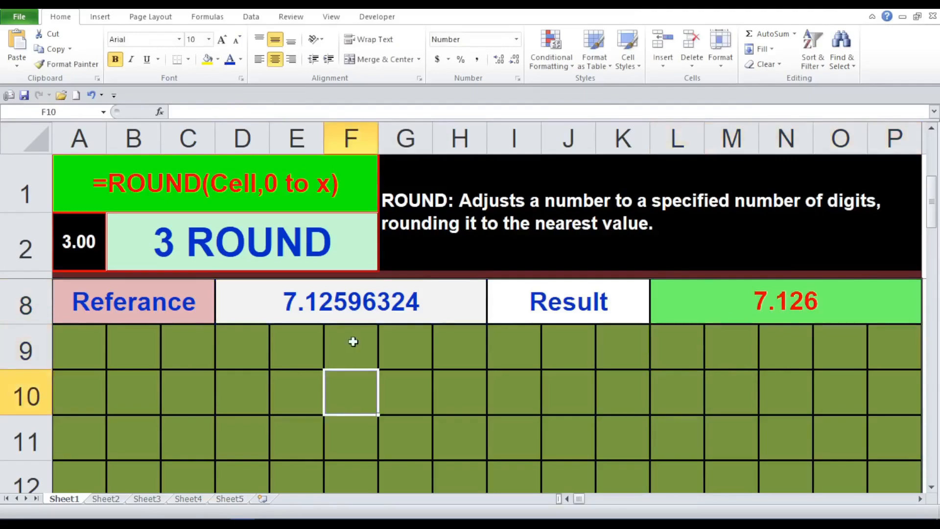
pyautogui.click(363, 235)
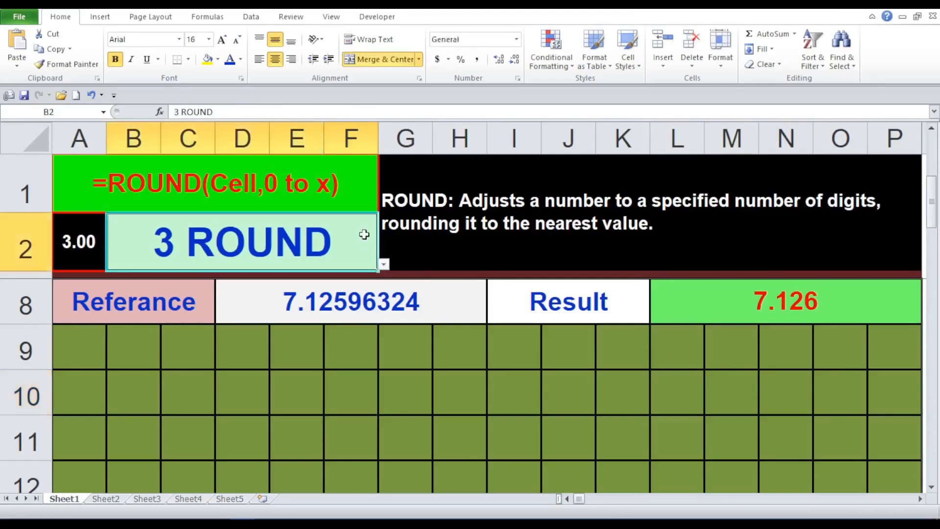
pyautogui.click(384, 265)
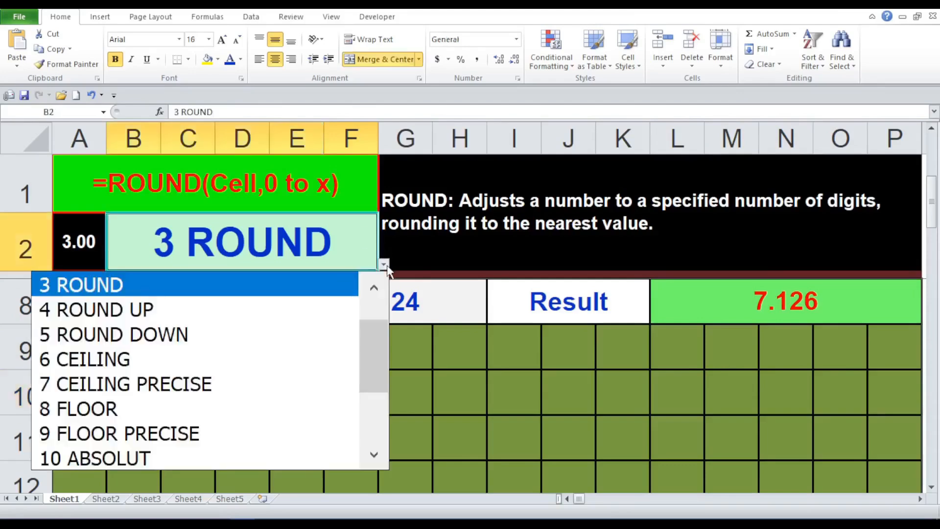
pyautogui.click(341, 309)
pyautogui.click(386, 398)
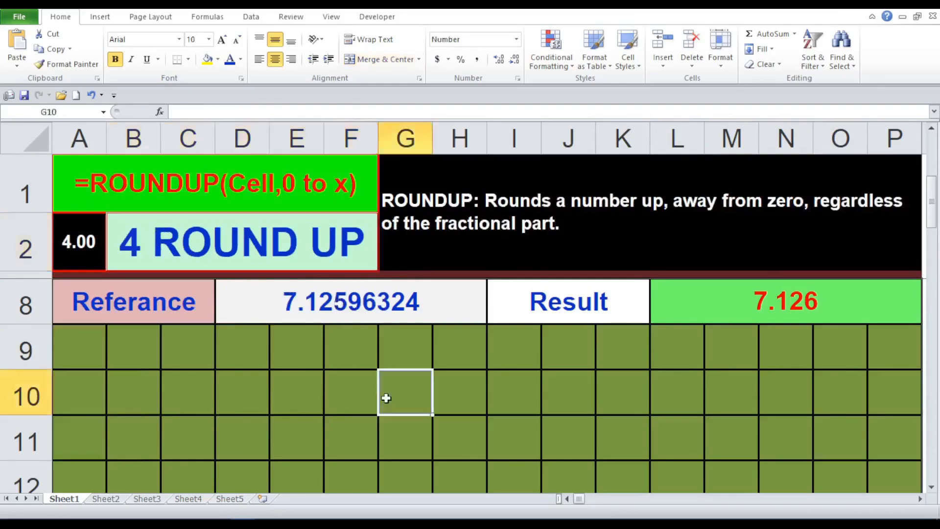
# - Change the formula in the Result cell L8 to =ROUNDUP(D8,3)
pyautogui.click(736, 296)
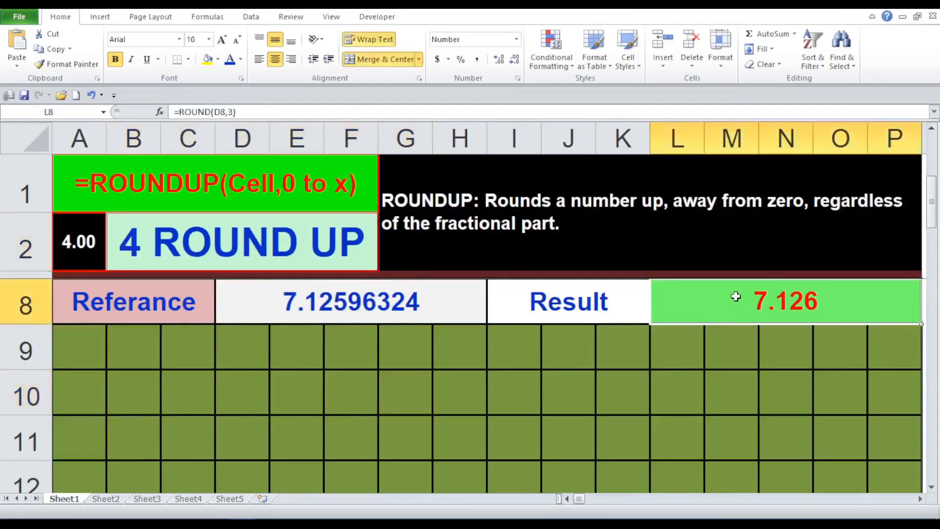
pyautogui.doubleClick(736, 297)
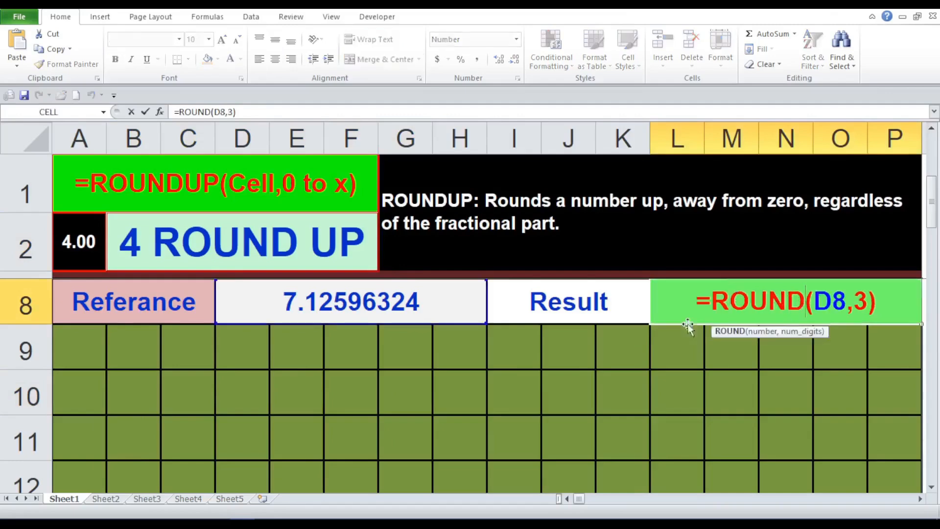
pyautogui.write('UP')
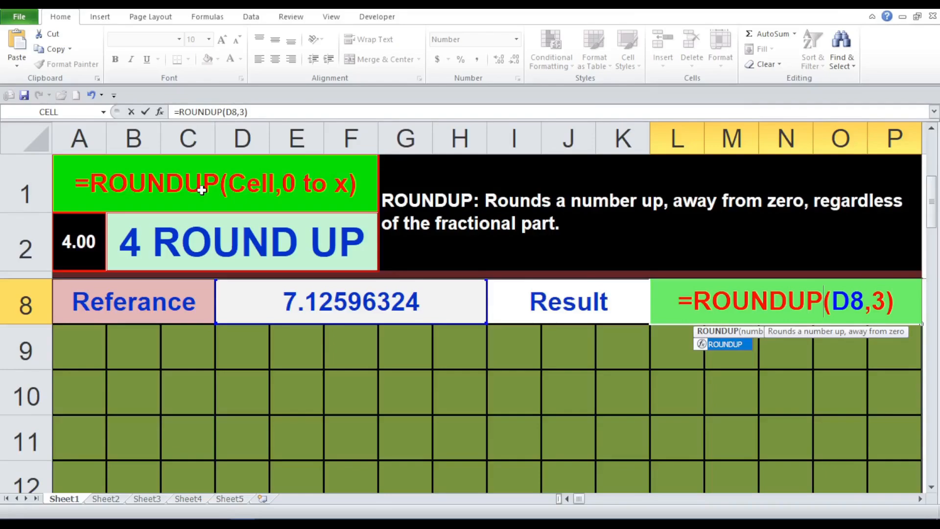
pyautogui.press('Return')
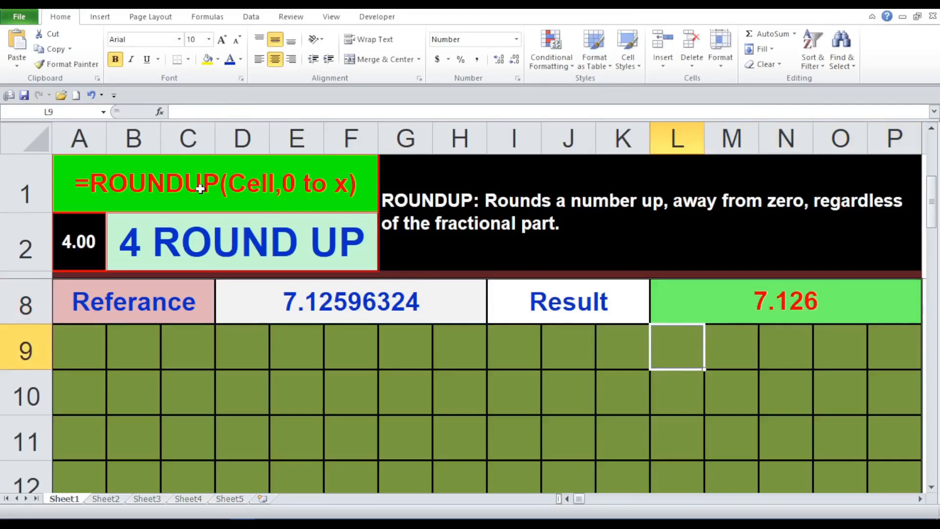
# - Choose 5 ROUND DOWN as the function in B2
pyautogui.click(184, 262)
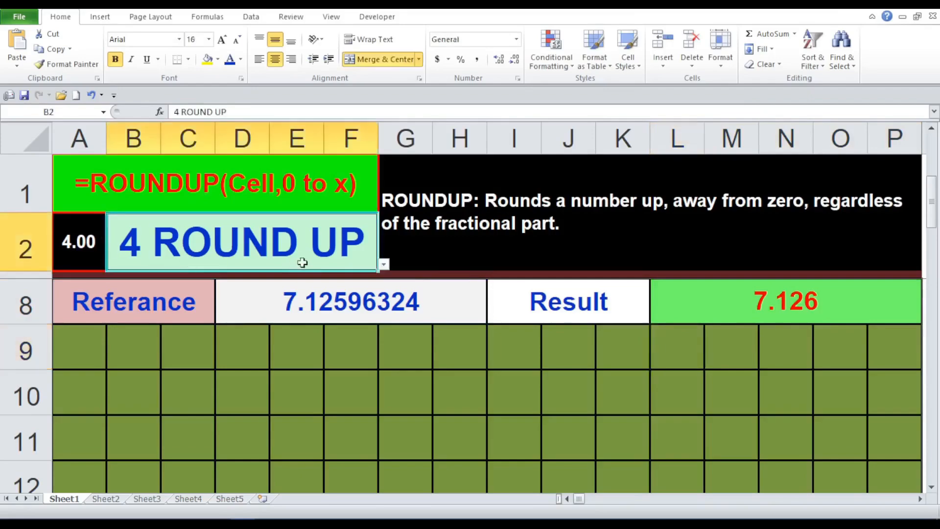
pyautogui.click(384, 265)
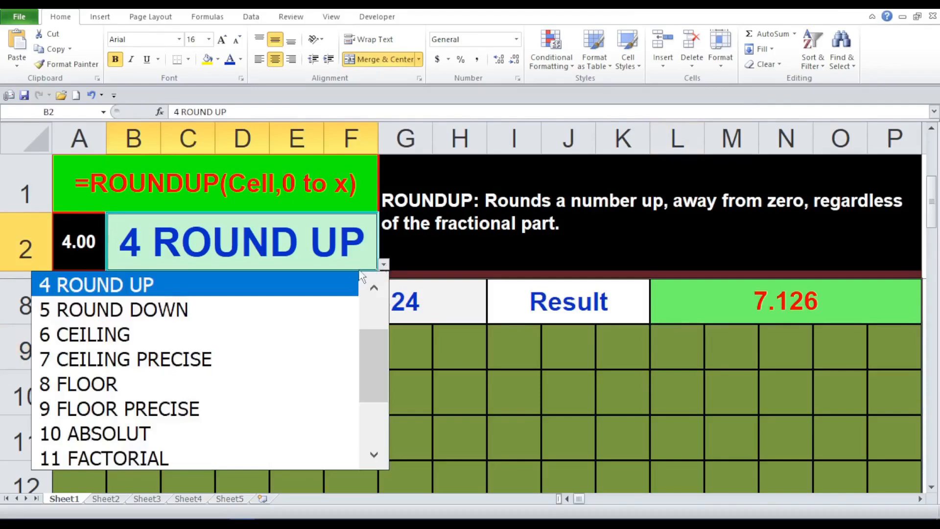
pyautogui.click(323, 310)
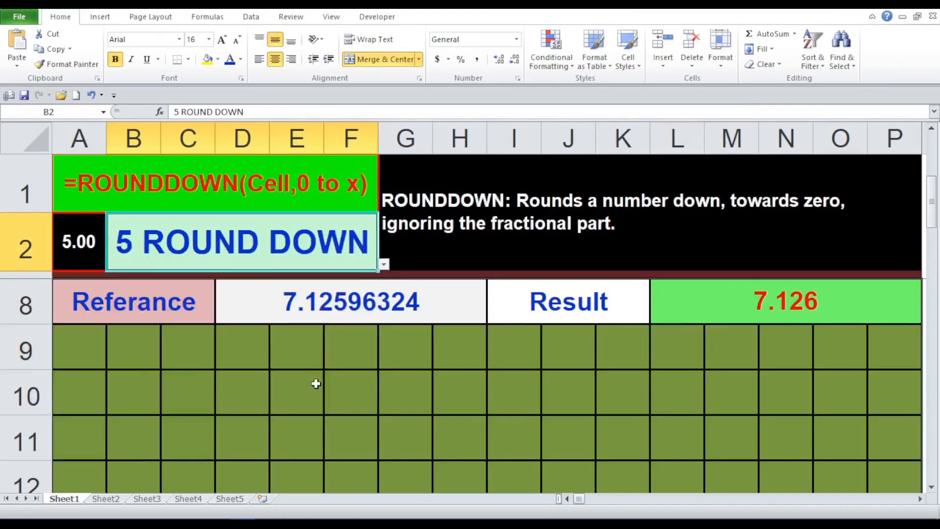
# - Change the formula in the Result cell L8 to =ROUNDDOWN(D8,3)
pyautogui.doubleClick(760, 298)
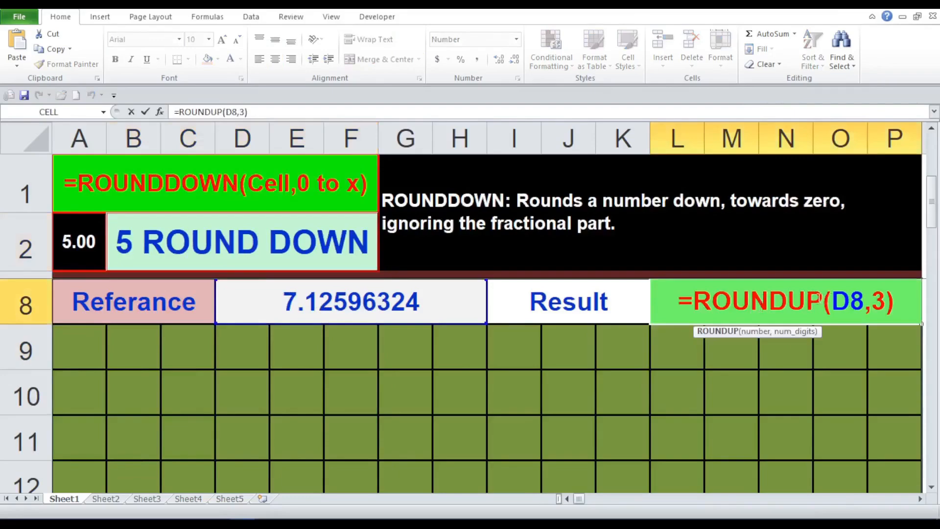
pyautogui.moveTo(822, 300); pyautogui.dragTo(788, 300)
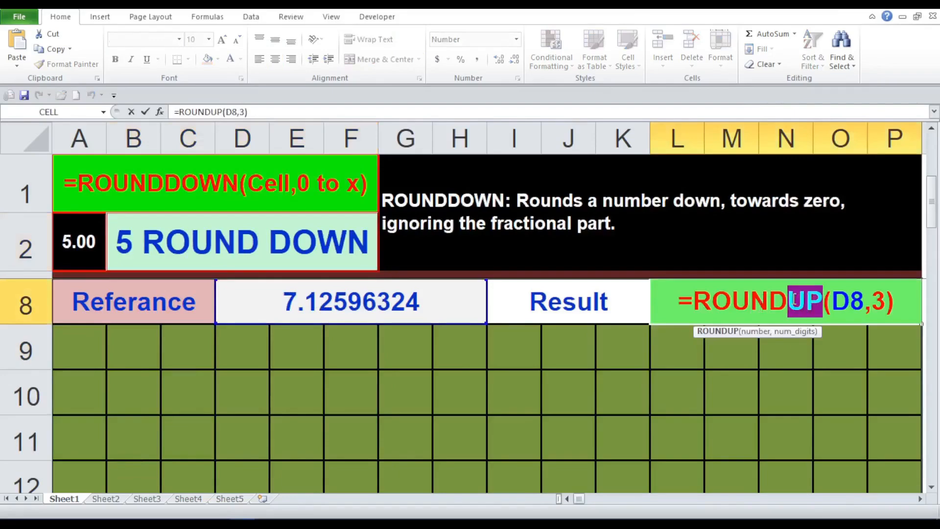
pyautogui.write('DOW')
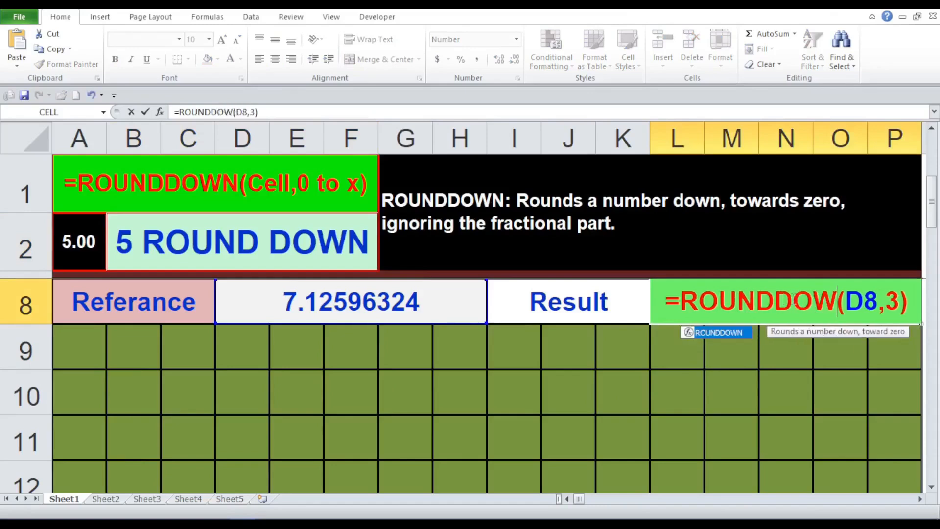
pyautogui.write('N')
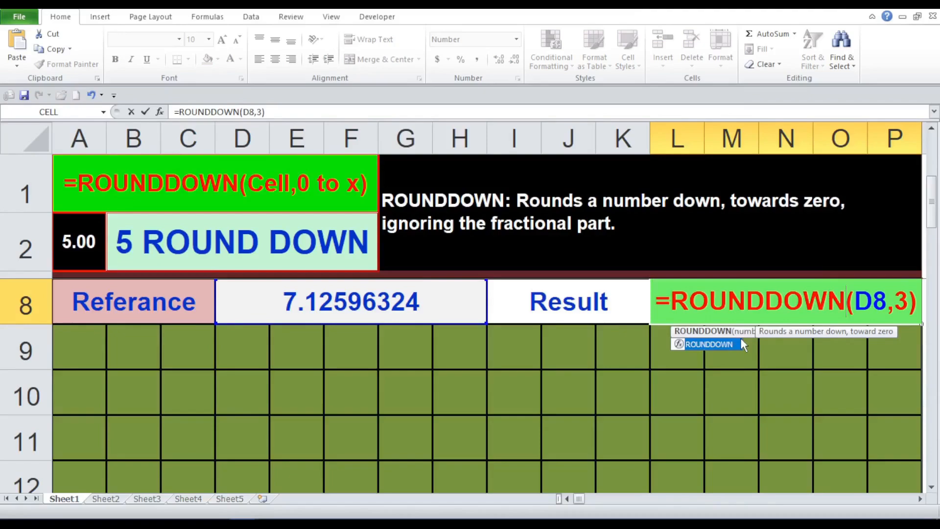
pyautogui.press('Return')
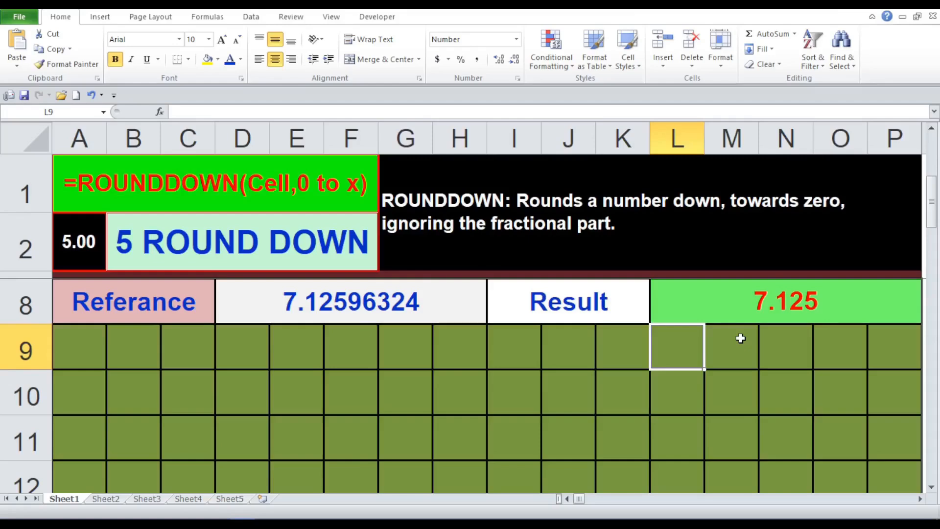
# - Choose 6 CEILING as the function in B2
pyautogui.click(376, 264)
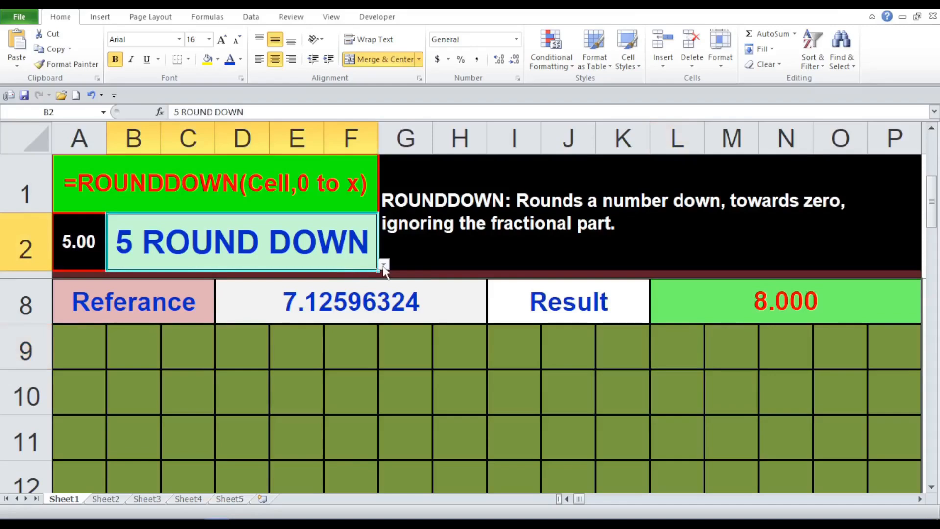
pyautogui.click(384, 265)
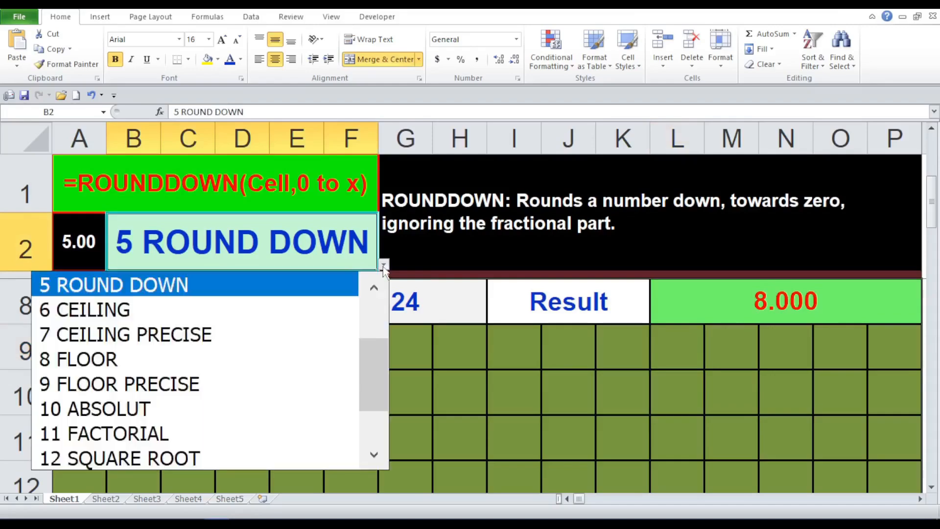
pyautogui.click(356, 308)
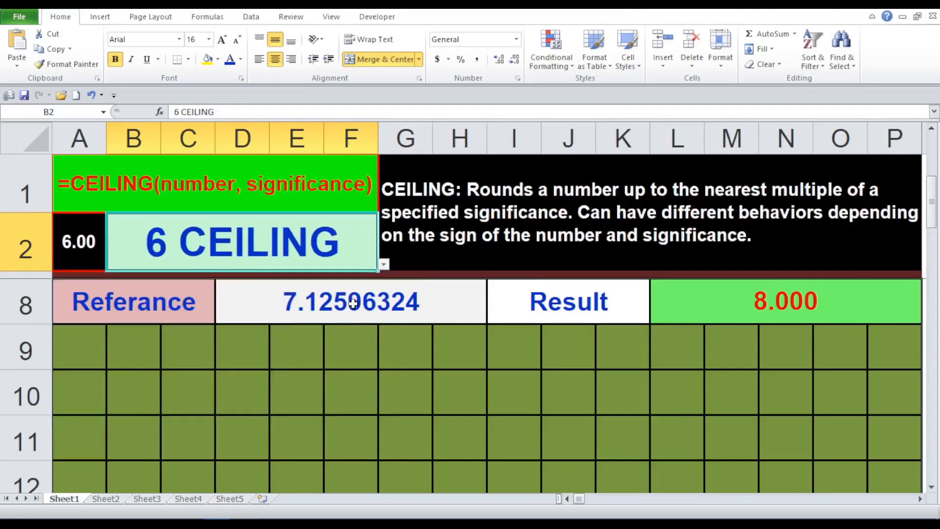
# - Examine the CEILING syntax in A1 and the reference number in D8
pyautogui.click(364, 379)
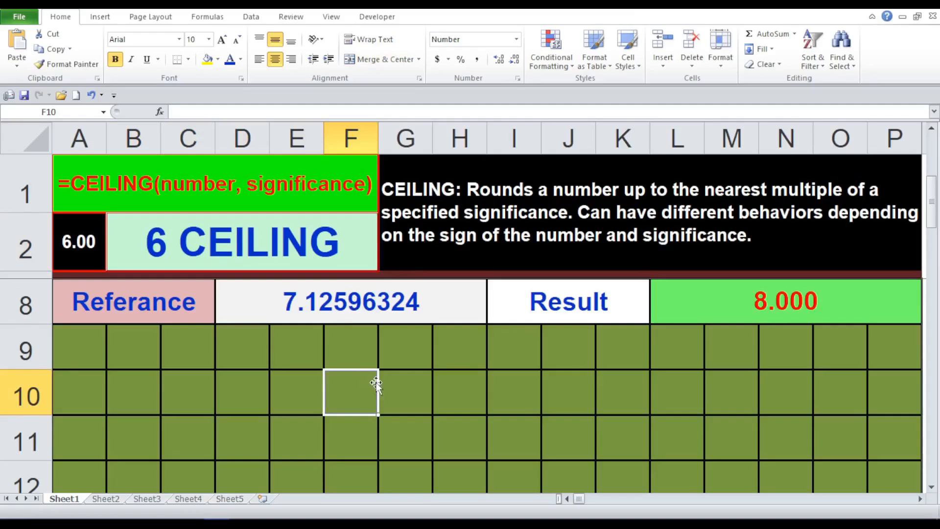
pyautogui.click(402, 351)
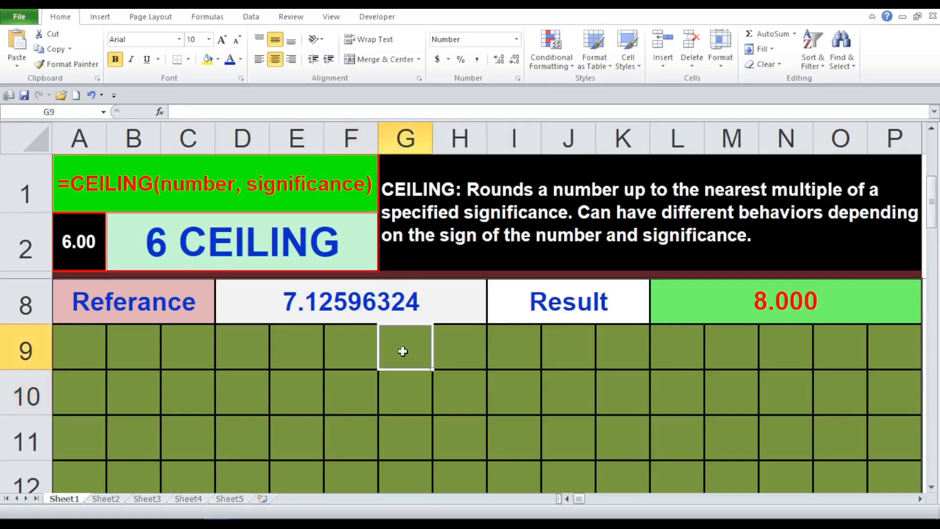
pyautogui.click(300, 355)
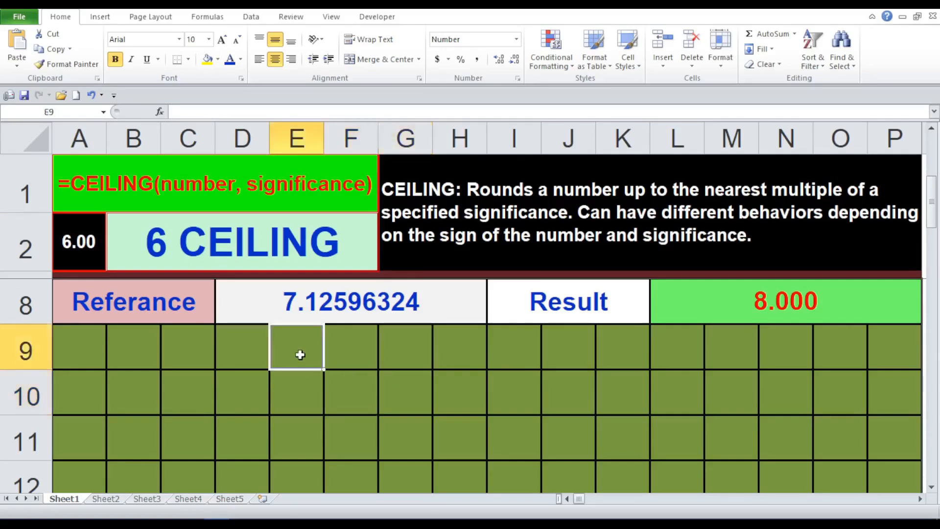
pyautogui.click(203, 181)
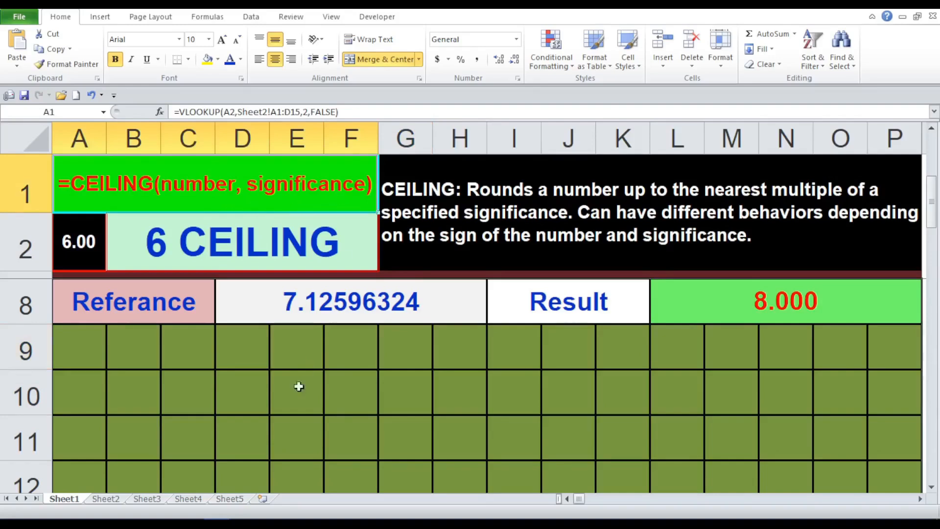
pyautogui.click(298, 421)
pyautogui.click(338, 387)
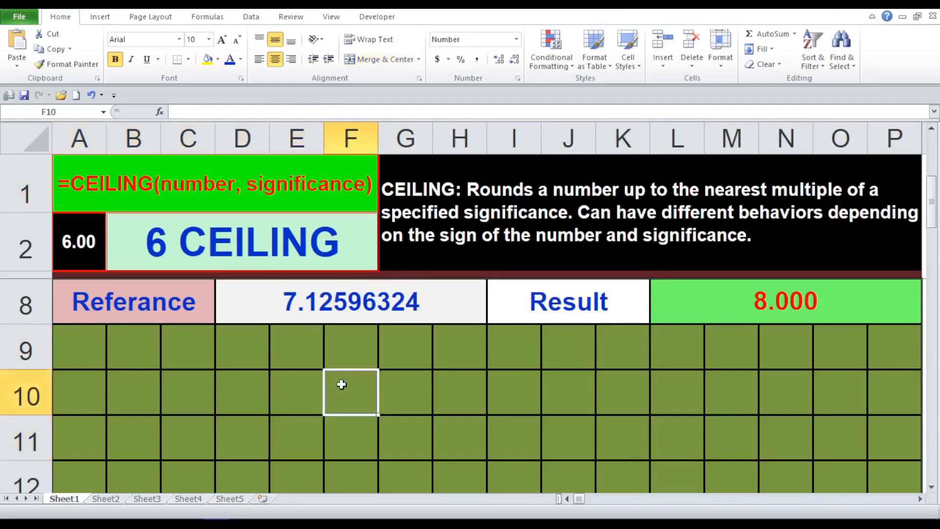
pyautogui.click(324, 300)
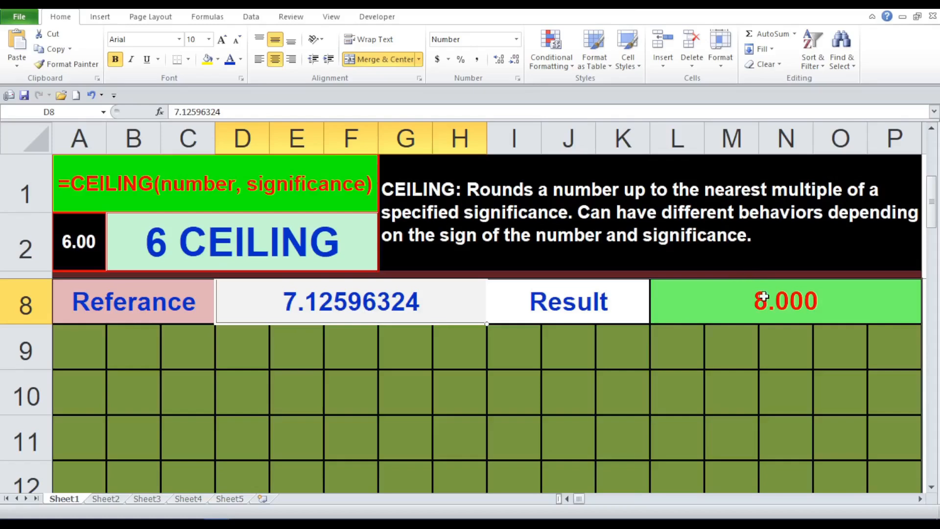
pyautogui.click(399, 412)
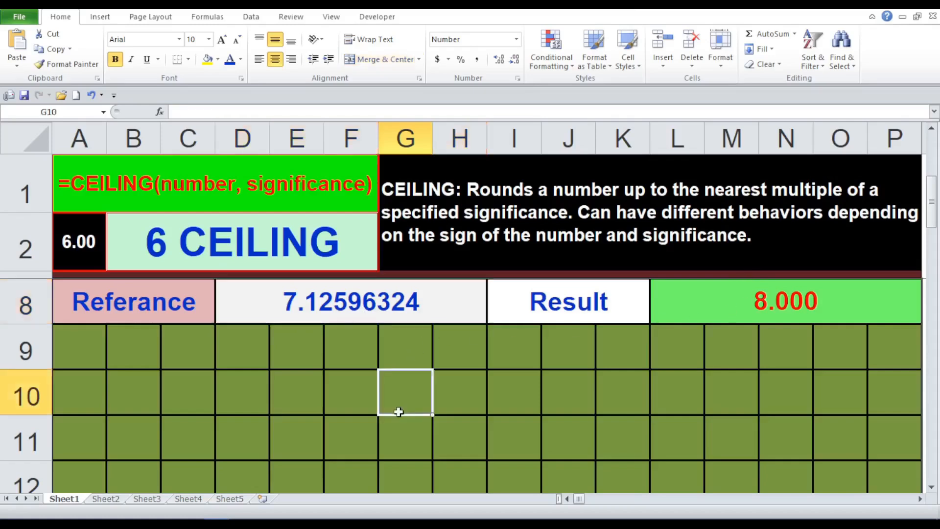
pyautogui.click(363, 310)
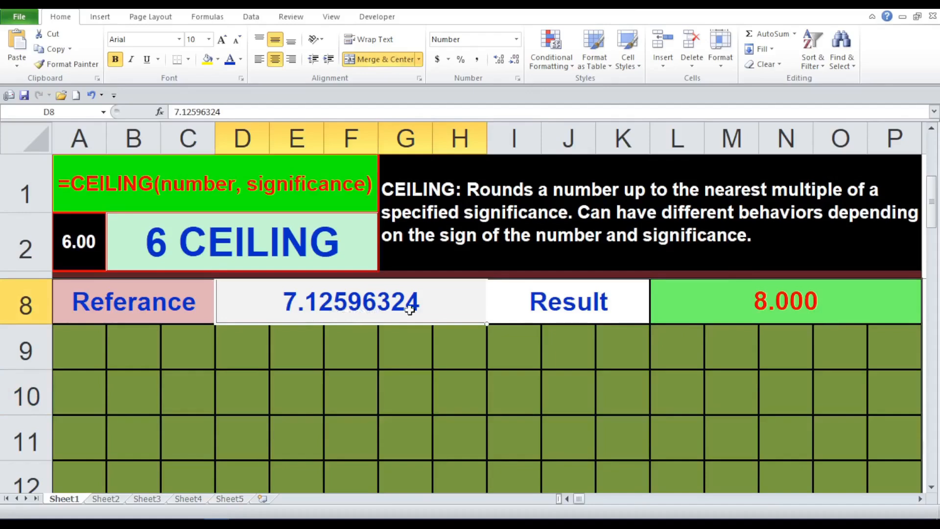
# - Review the CEILING formula in the Result cell L8 and leave the cell
pyautogui.click(733, 319)
pyautogui.doubleClick(790, 306)
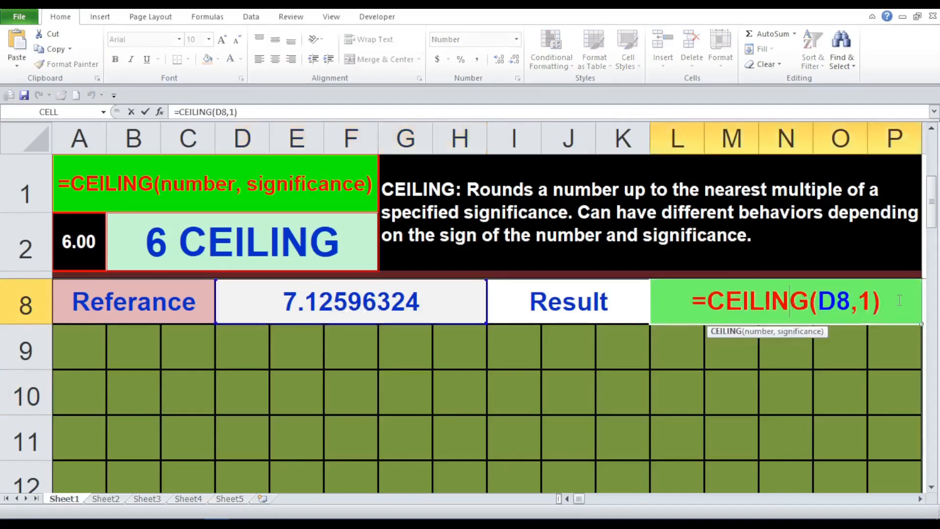
pyautogui.press('End')
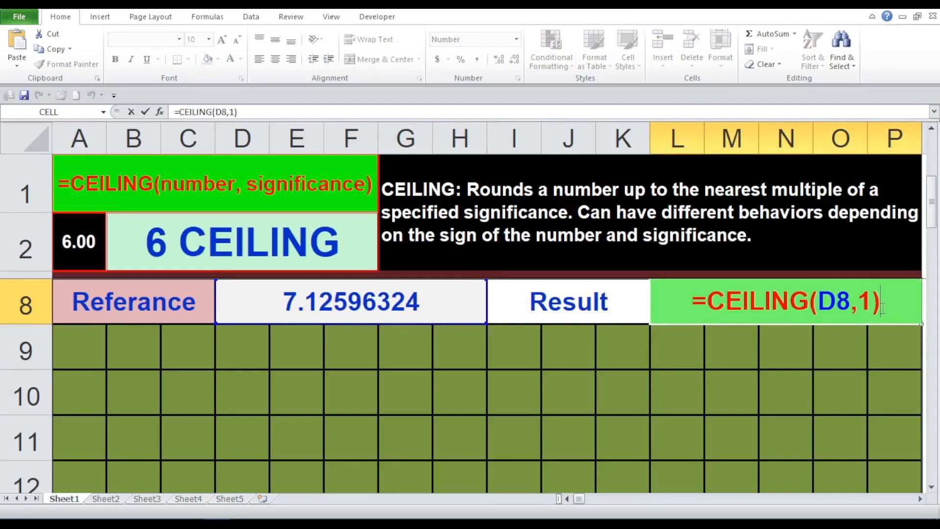
pyautogui.press('Return')
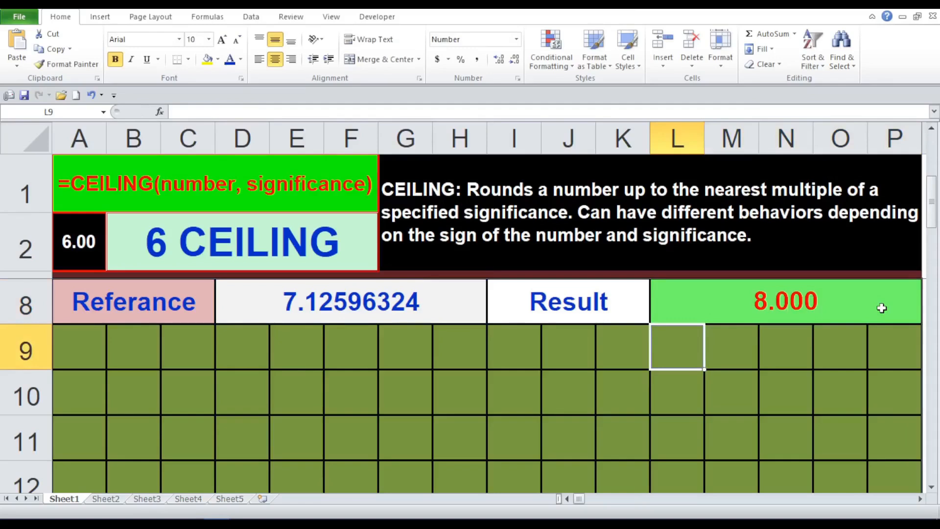
# - Set the significance in the Result cell's formula to 2, making it =CEILING(D8,2)
pyautogui.doubleClick(840, 292)
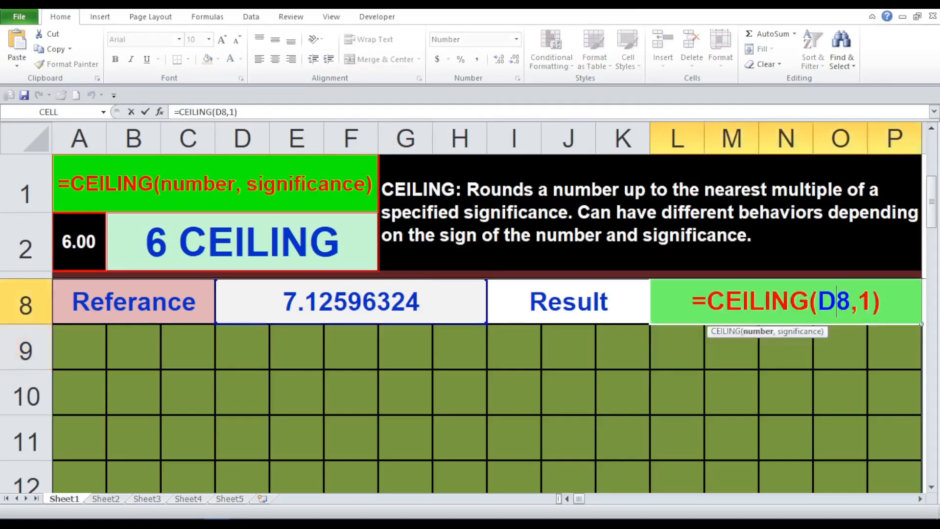
pyautogui.click(863, 307)
pyautogui.press('BackSpace')
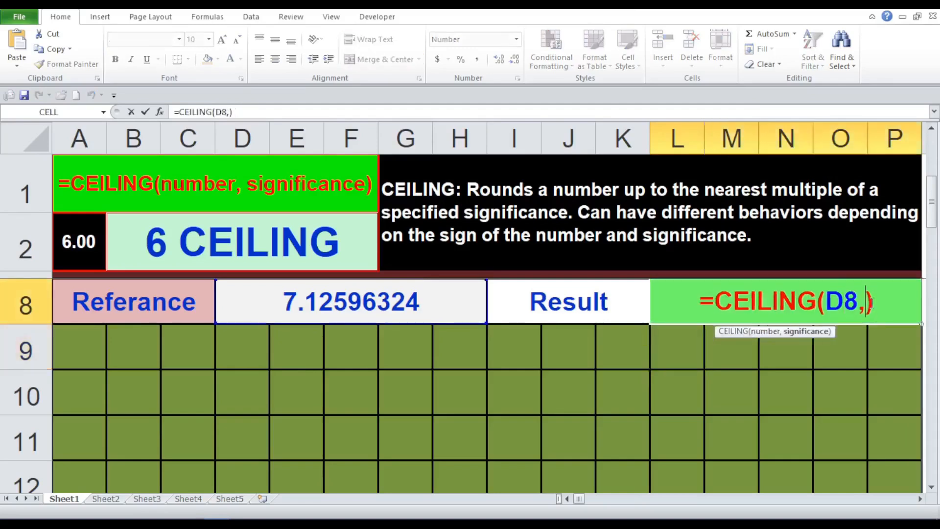
pyautogui.write('2')
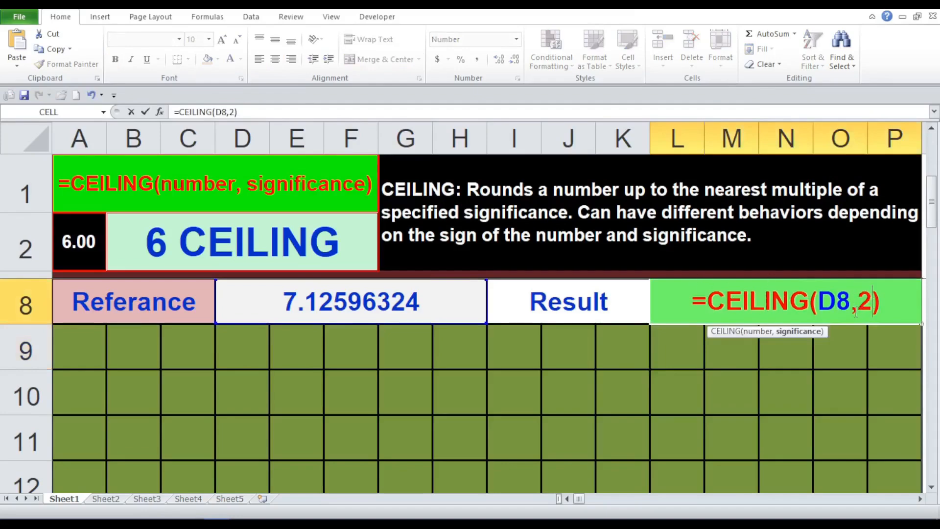
pyautogui.click(894, 305)
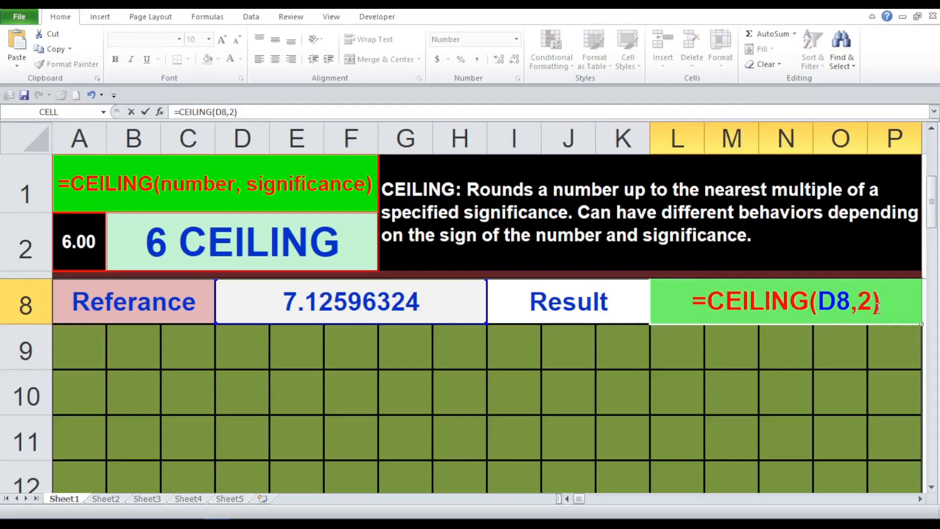
pyautogui.press('Return')
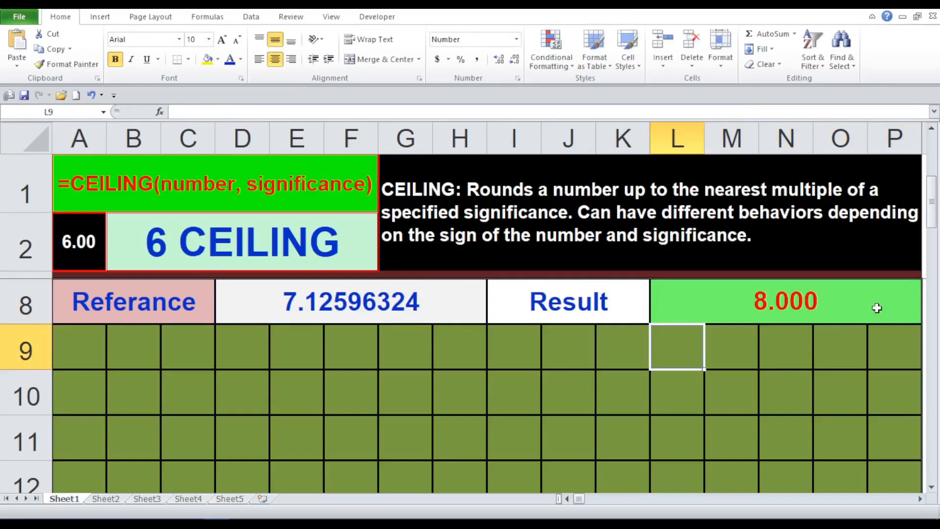
# - Set the significance in the Result cell's formula to 3, making it =CEILING(D8,3)
pyautogui.click(813, 301)
pyautogui.doubleClick(813, 300)
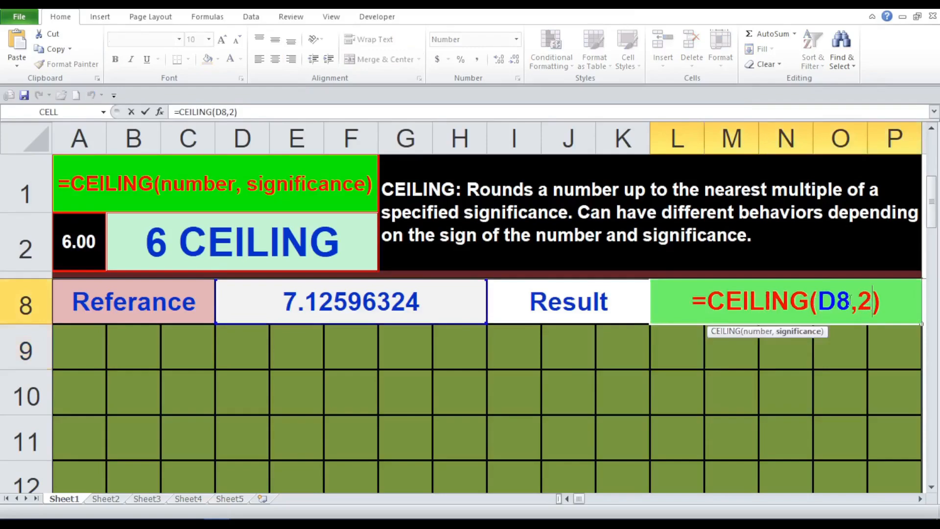
pyautogui.press('BackSpace')
pyautogui.write('3')
pyautogui.press('Return')
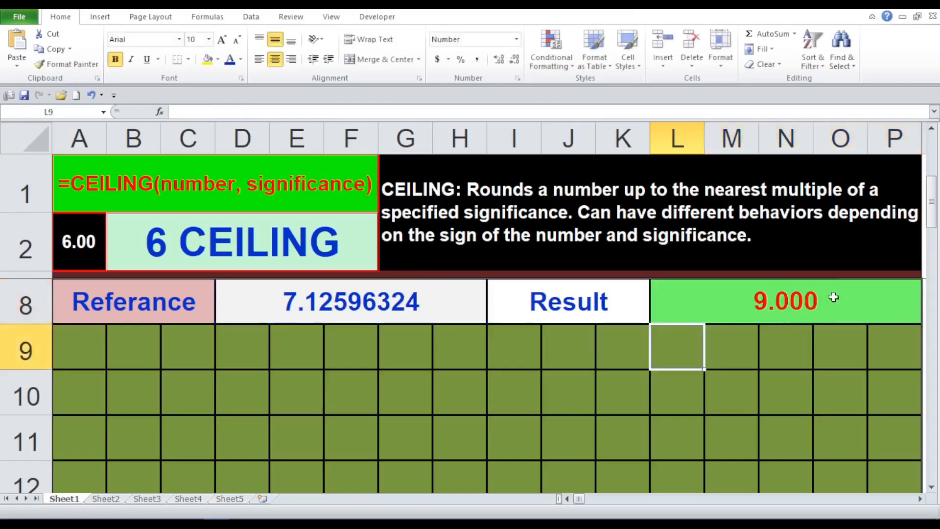
# - Reopen the CEILING formula in the Result cell L8 and change its significance
pyautogui.click(776, 290)
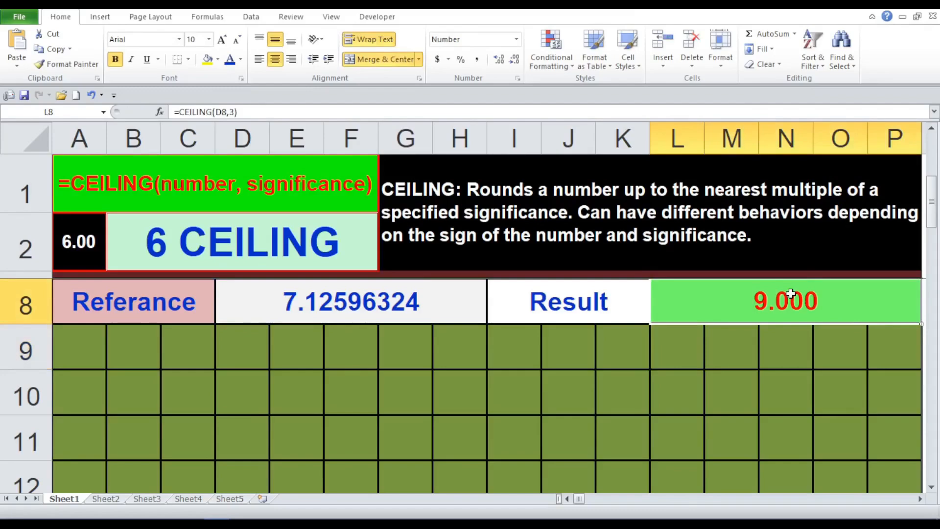
pyautogui.doubleClick(791, 293)
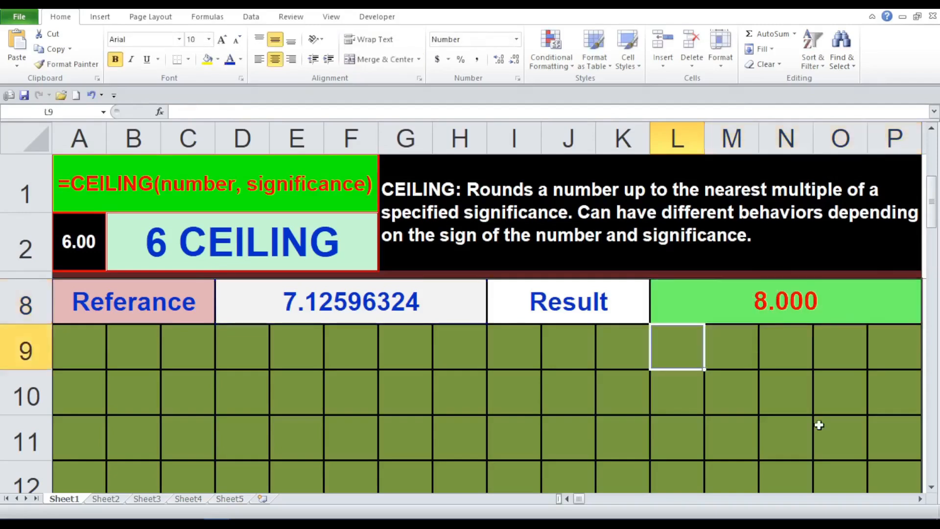
# - Choose 7 CEILING PRECISE as the function in B2 and select its syntax cell A1
pyautogui.click(337, 240)
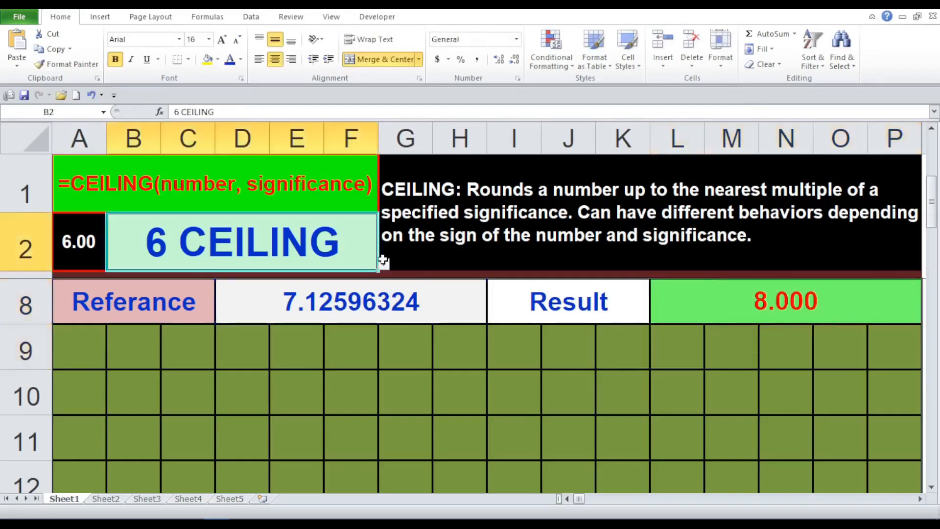
pyautogui.click(383, 263)
pyautogui.click(310, 306)
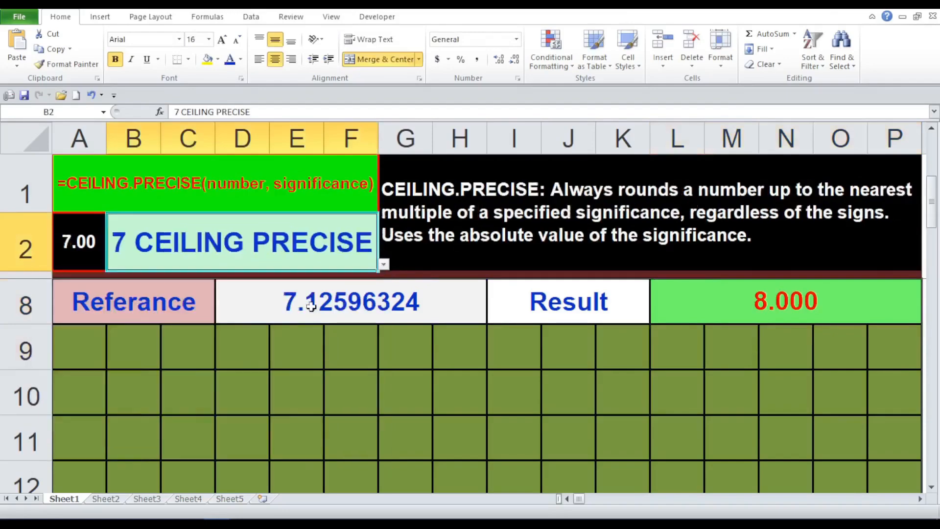
pyautogui.click(409, 435)
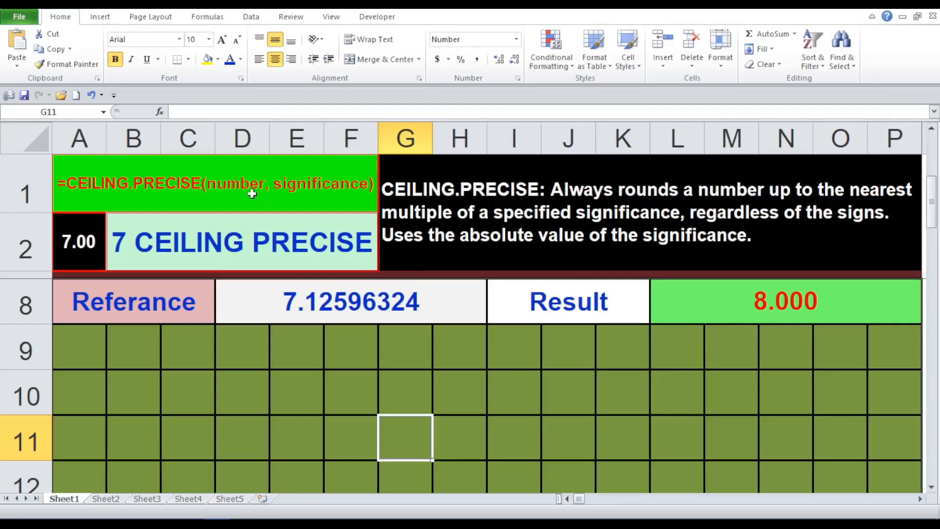
pyautogui.click(160, 191)
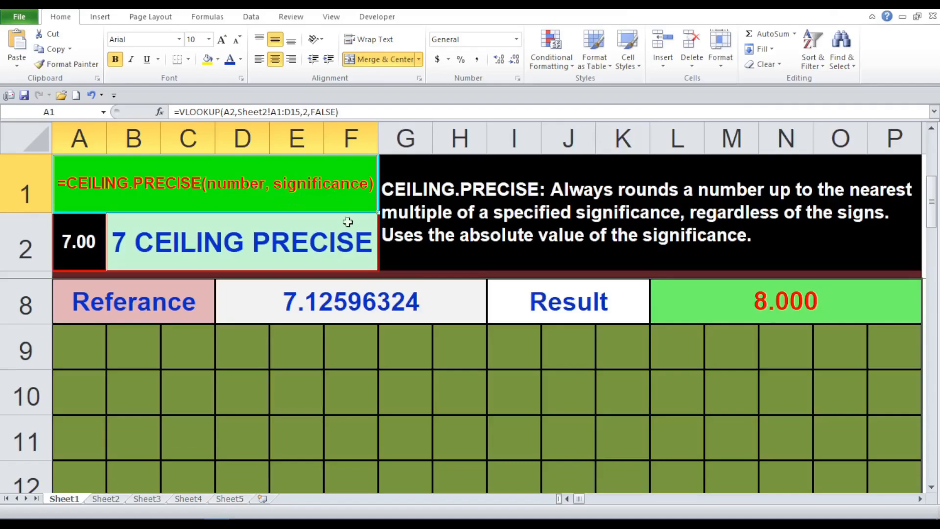
# - Inspect the Referance value in D8 and the CEILING.PRECISE formula in the Result cell L8
pyautogui.click(346, 312)
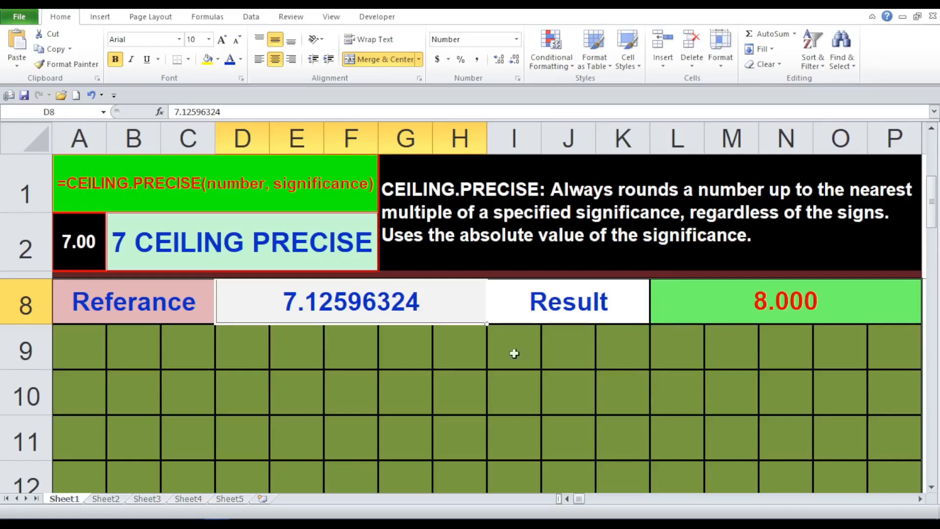
pyautogui.click(701, 301)
pyautogui.doubleClick(700, 301)
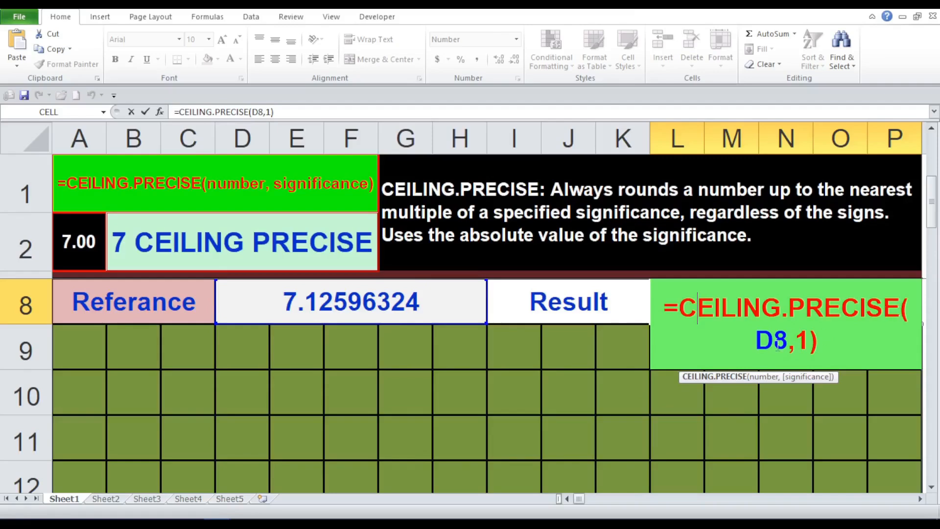
pyautogui.click(823, 347)
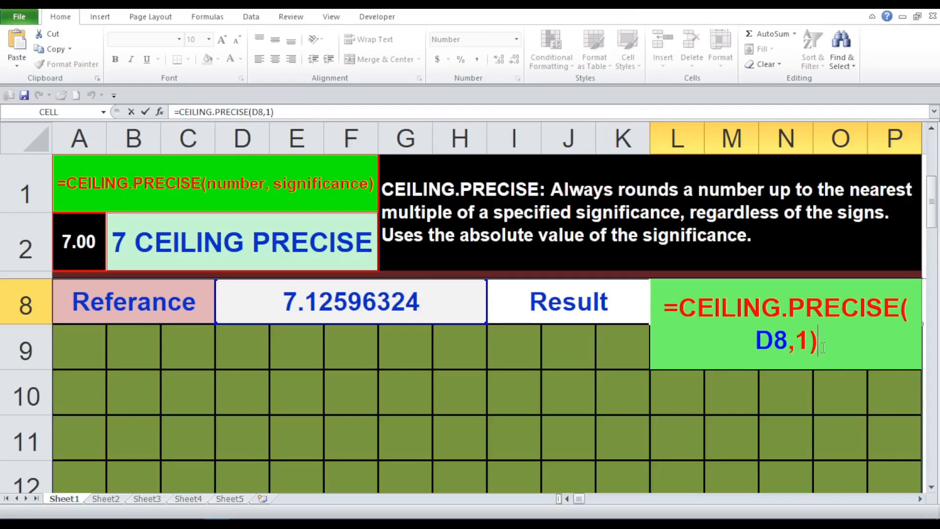
pyautogui.press('Return')
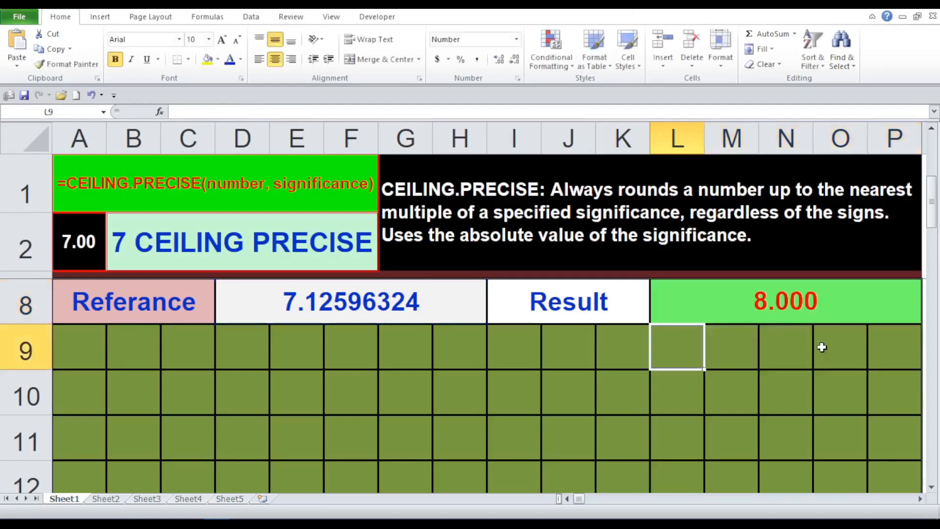
# - Set the significance in the Result cell's formula to 2, making it =CEILING.PRECISE(D8,2)
pyautogui.doubleClick(825, 302)
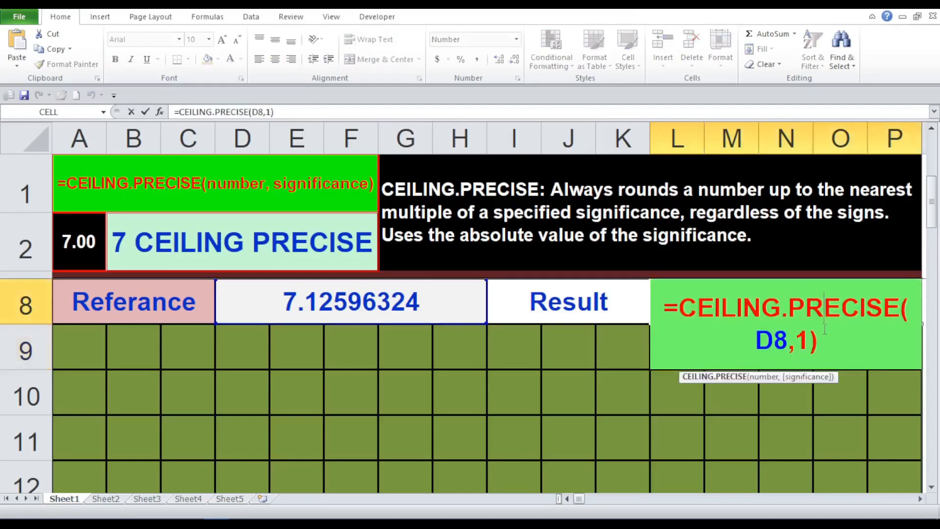
pyautogui.doubleClick(802, 341)
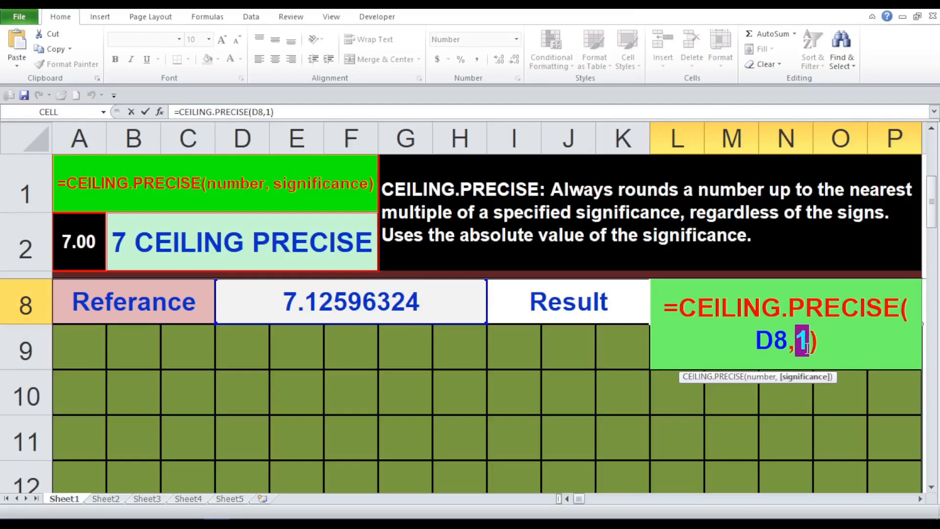
pyautogui.write('2')
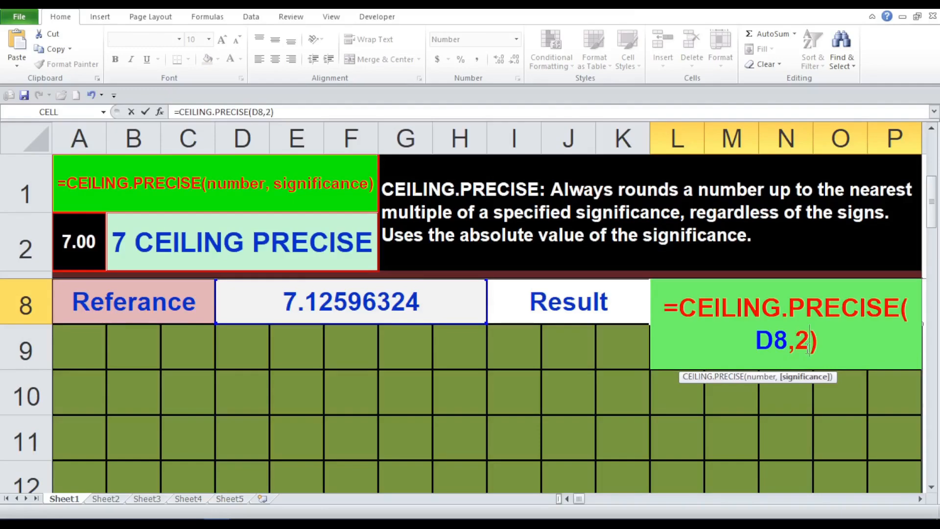
pyautogui.press('Return')
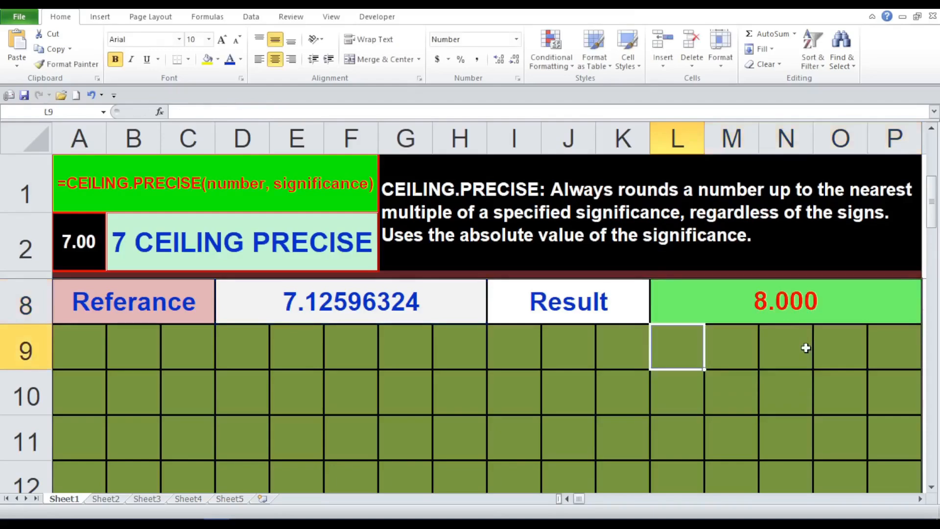
# - Set the significance in the Result cell's formula to 3, making it =CEILING.PRECISE(D8,3)
pyautogui.doubleClick(776, 305)
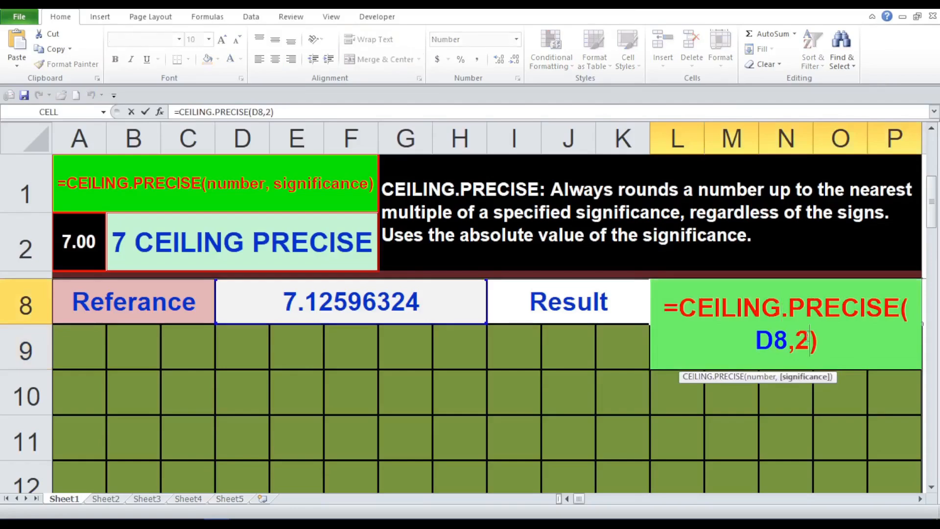
pyautogui.press('BackSpace')
pyautogui.write('3')
pyautogui.press('Return')
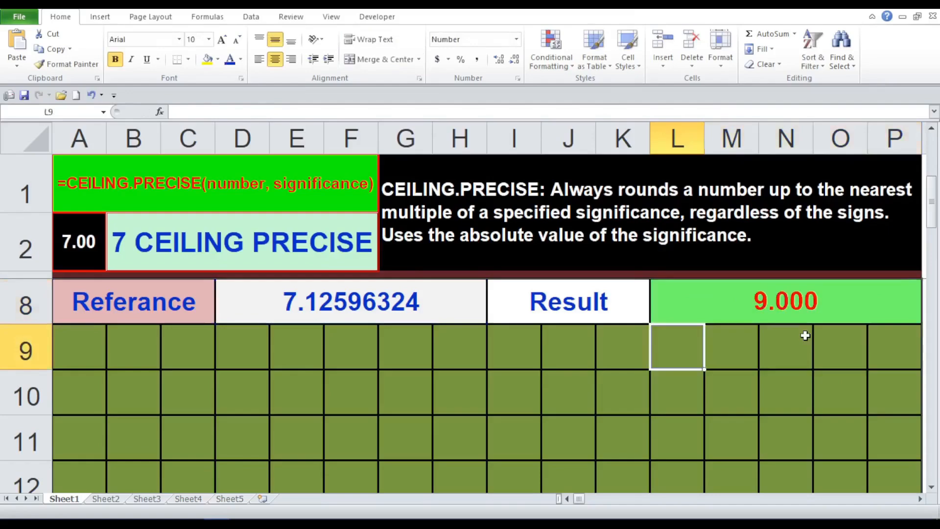
# - Make the significance in the Result cell's CEILING.PRECISE formula negative by putting a minus sign before the 3
pyautogui.click(796, 391)
pyautogui.click(766, 312)
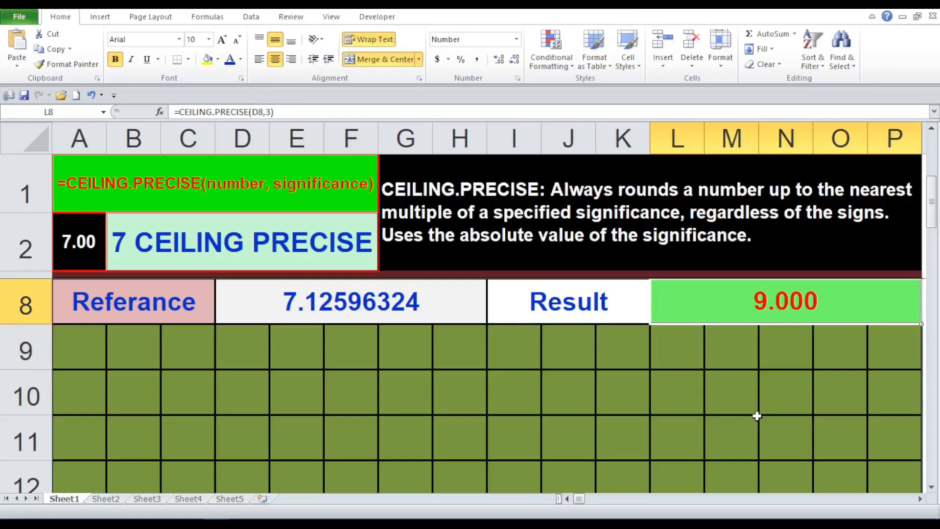
pyautogui.doubleClick(779, 300)
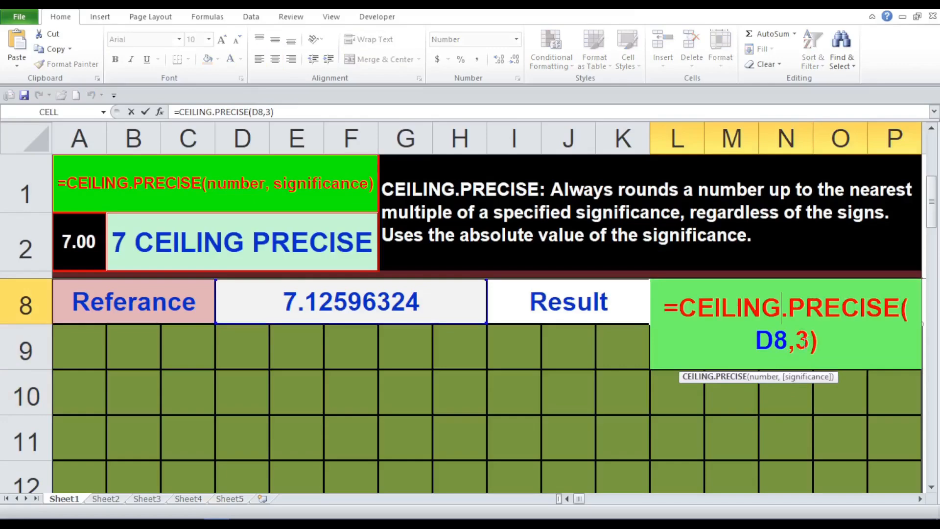
pyautogui.click(801, 341)
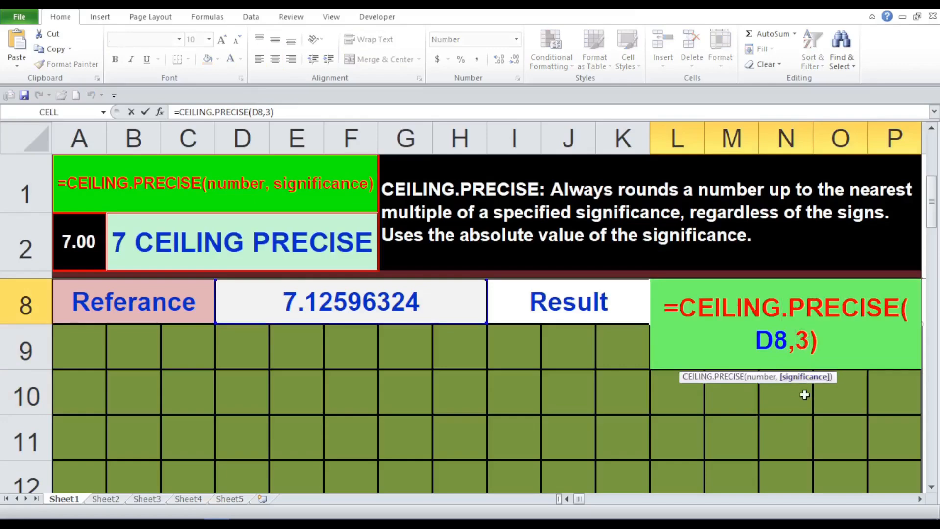
pyautogui.write('-')
pyautogui.press('Return')
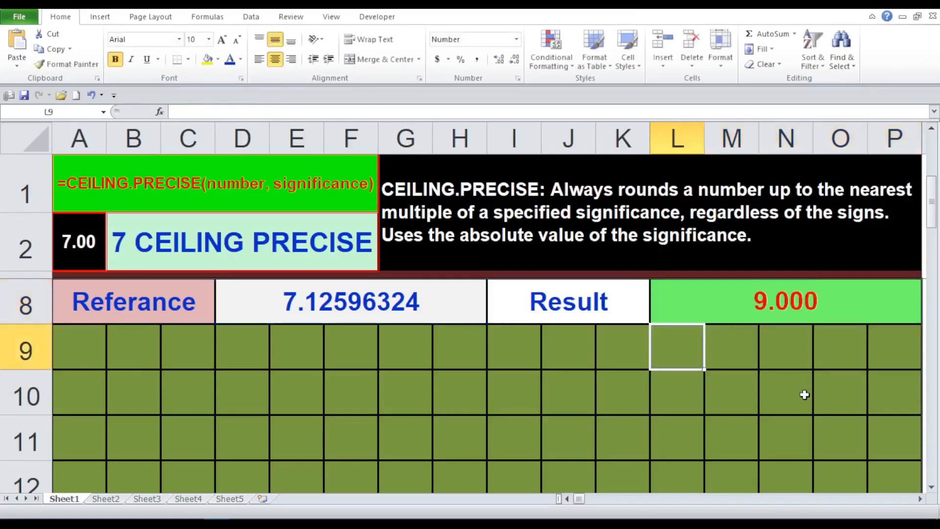
pyautogui.click(796, 304)
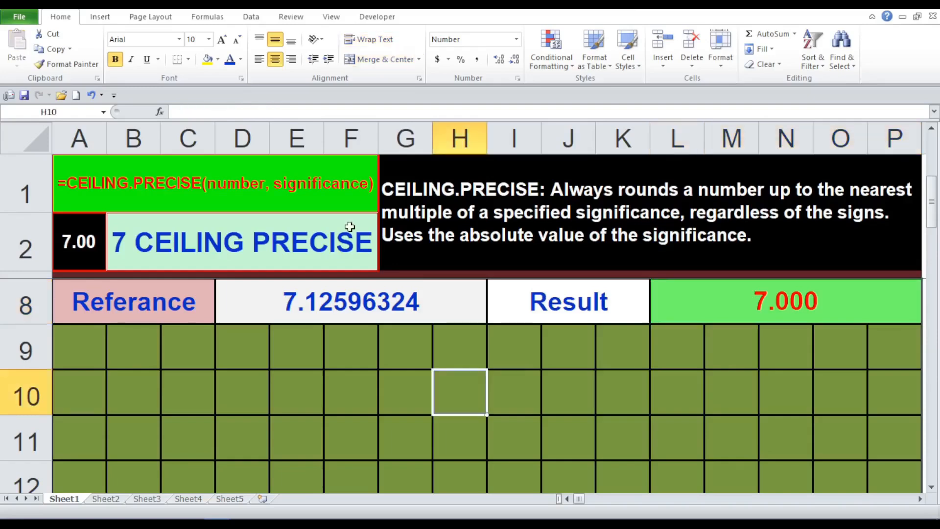
# - Choose 8 FLOOR as the function in B2
pyautogui.click(367, 259)
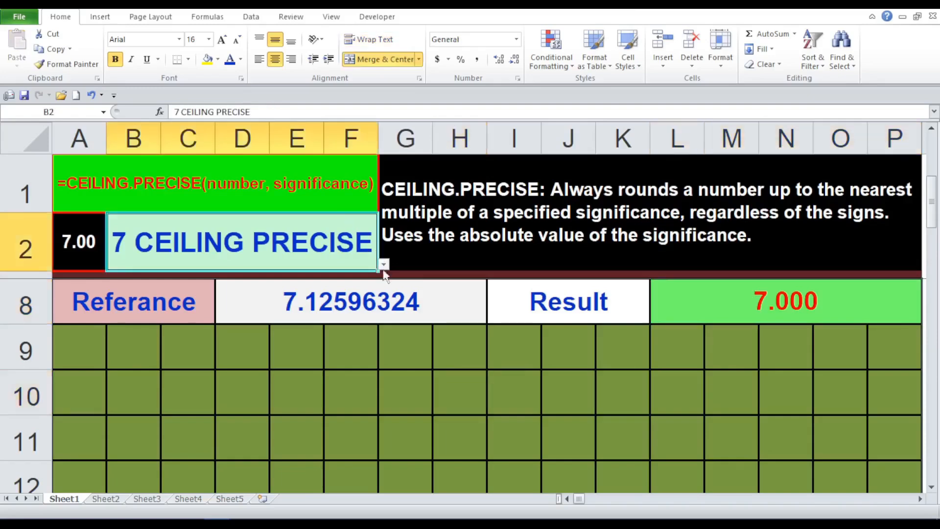
pyautogui.click(383, 264)
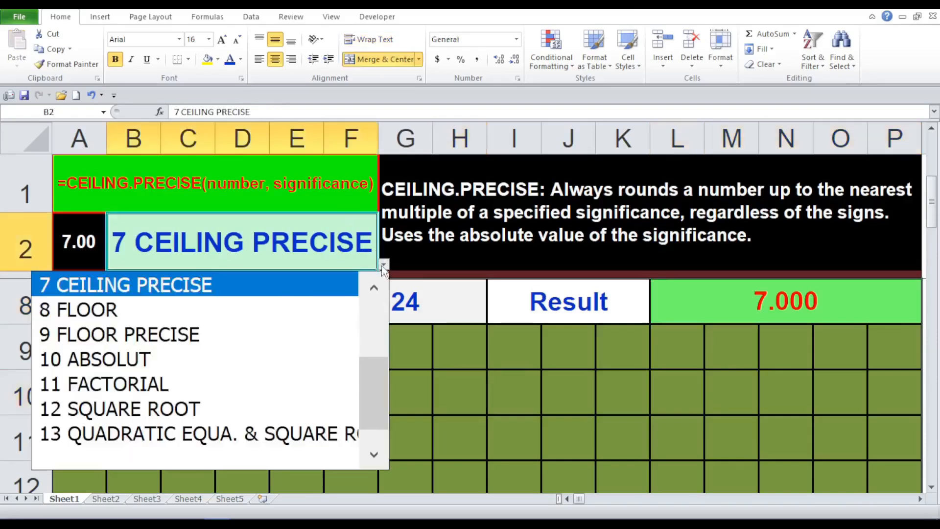
pyautogui.click(304, 310)
pyautogui.click(454, 420)
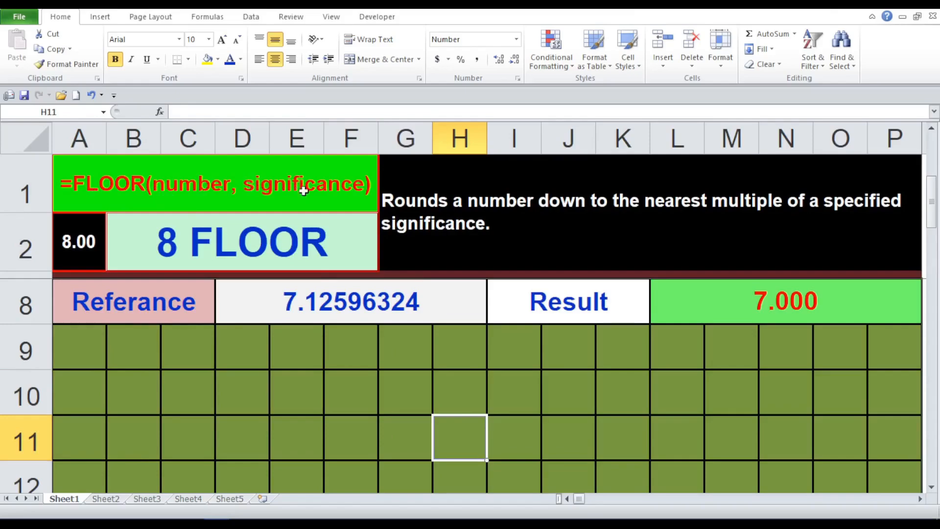
# - Inspect the Referance value in D8 and the FLOOR formula in the Result cell L8
pyautogui.click(403, 401)
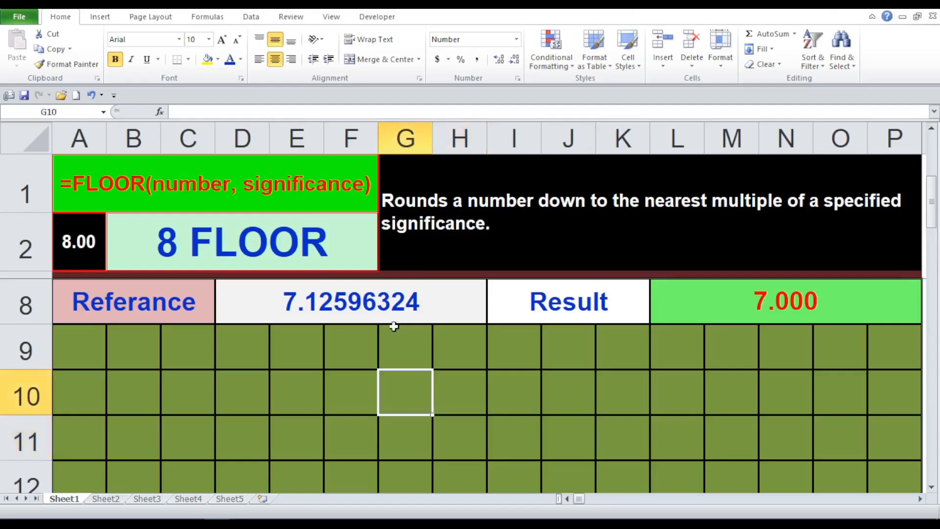
pyautogui.click(390, 304)
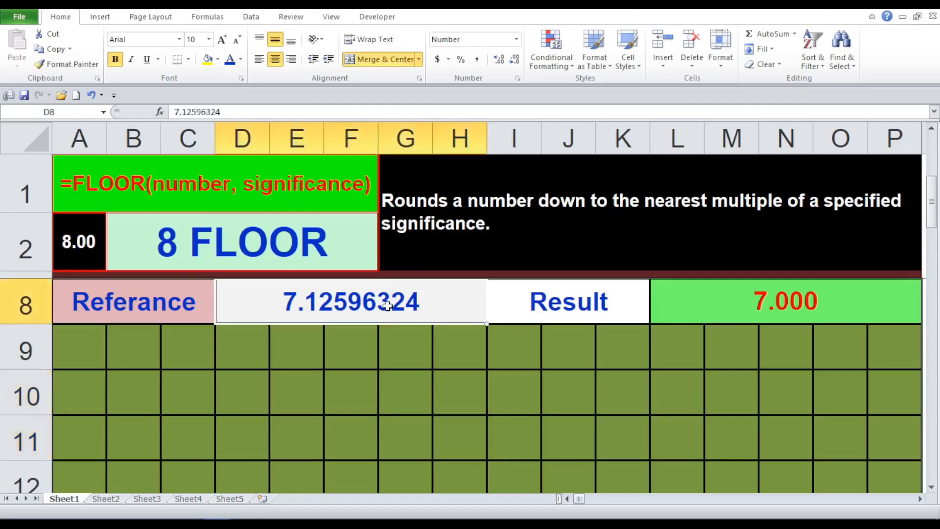
pyautogui.click(453, 430)
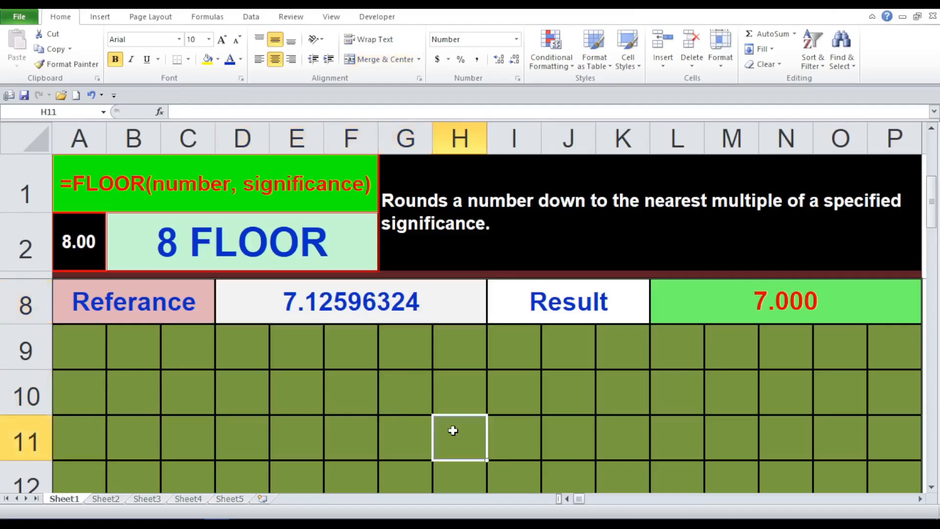
pyautogui.click(465, 401)
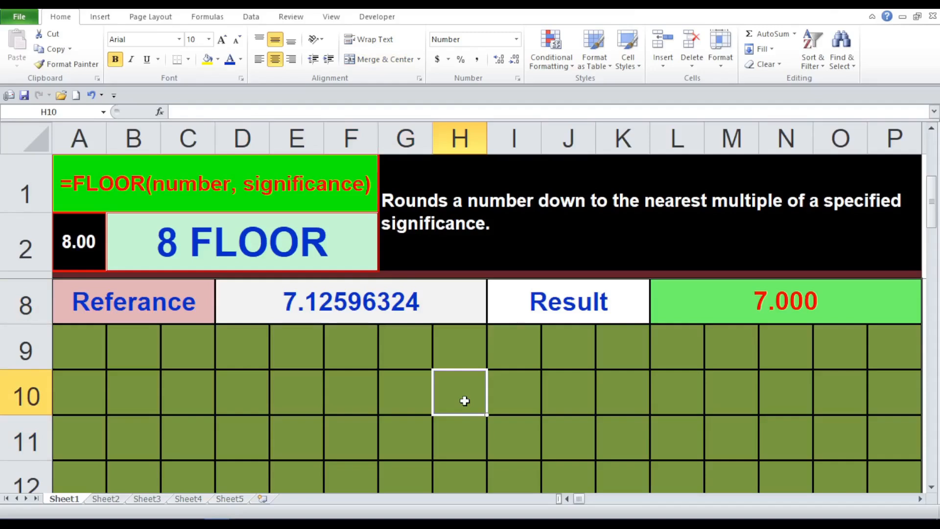
pyautogui.click(742, 291)
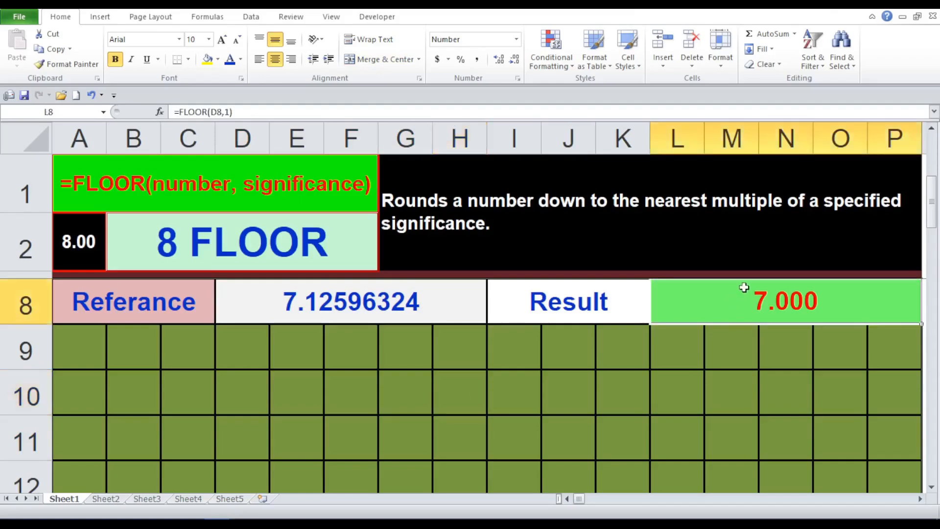
pyautogui.doubleClick(829, 301)
pyautogui.click(882, 303)
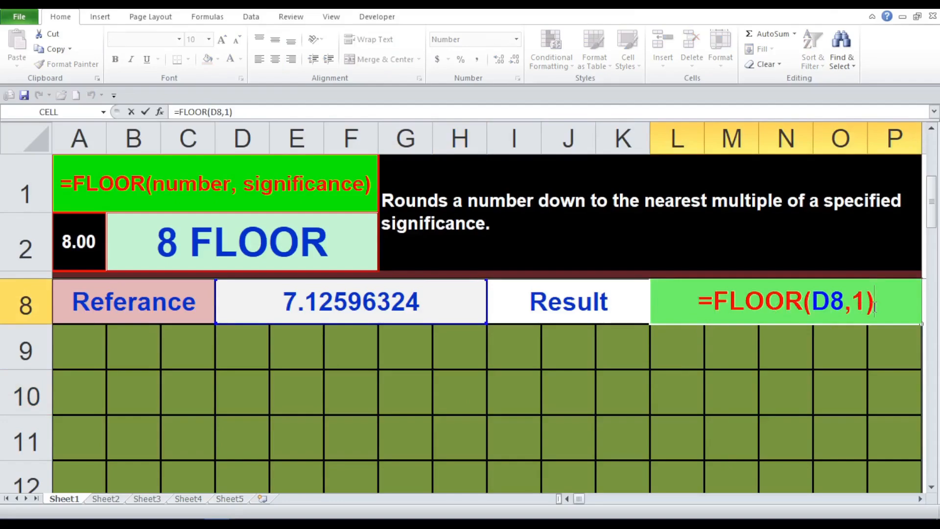
pyautogui.press('Return')
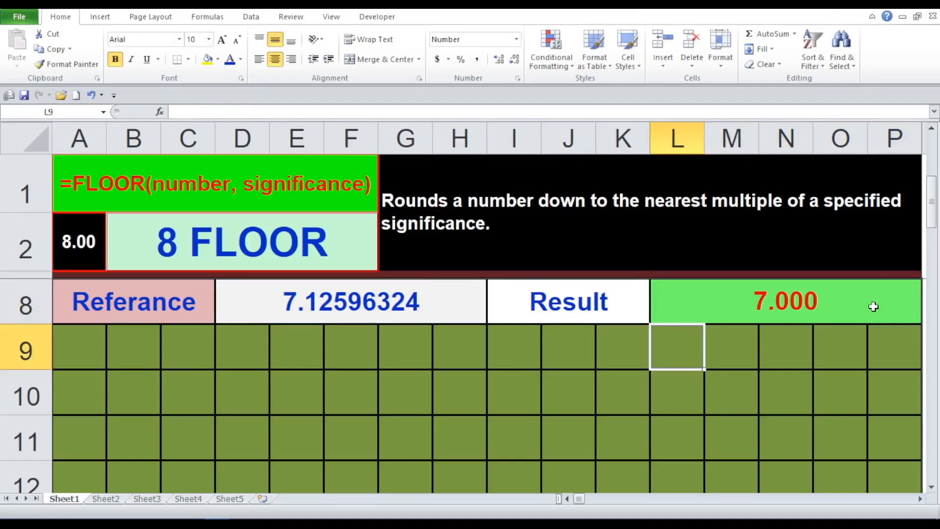
# - Set the significance in the Result cell's formula to 1.333, making it =FLOOR(D8,1.333)
pyautogui.click(822, 303)
pyautogui.doubleClick(823, 303)
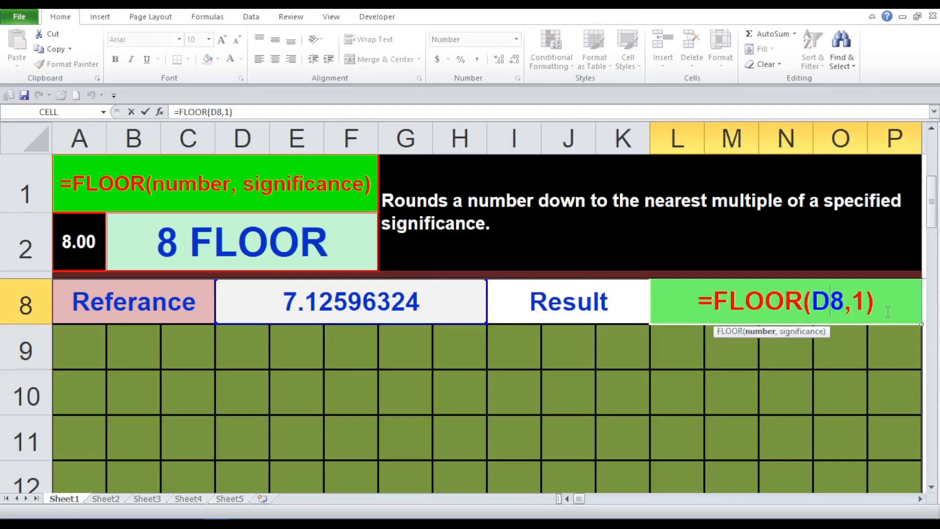
pyautogui.click(862, 301)
pyautogui.press('BackSpace')
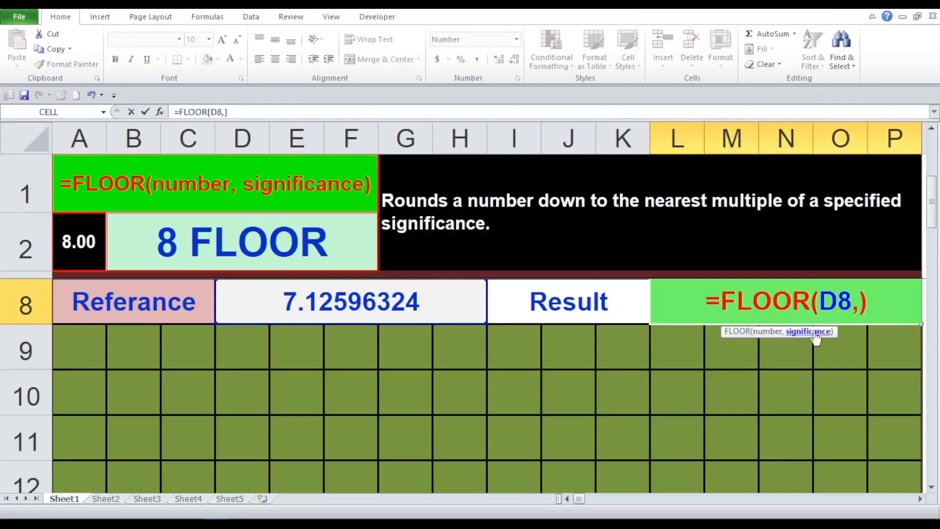
pyautogui.write('1.333')
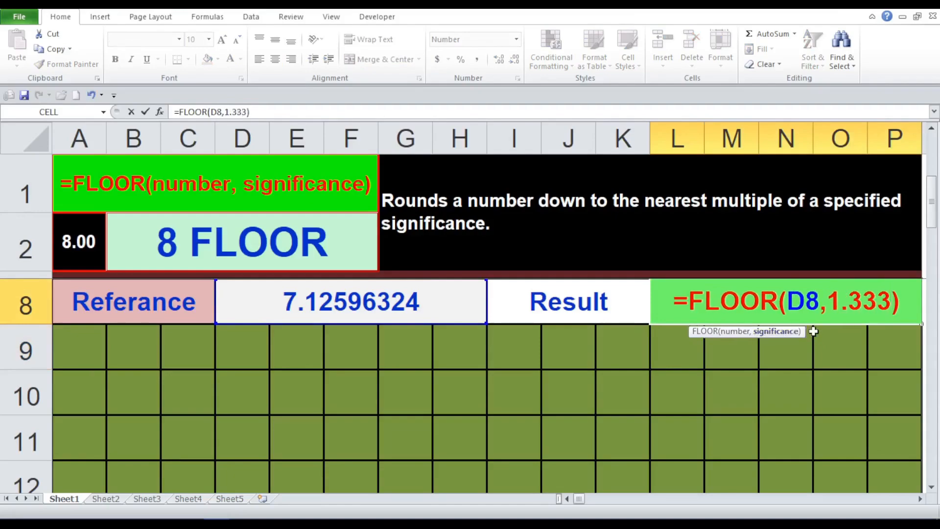
pyautogui.press('Return')
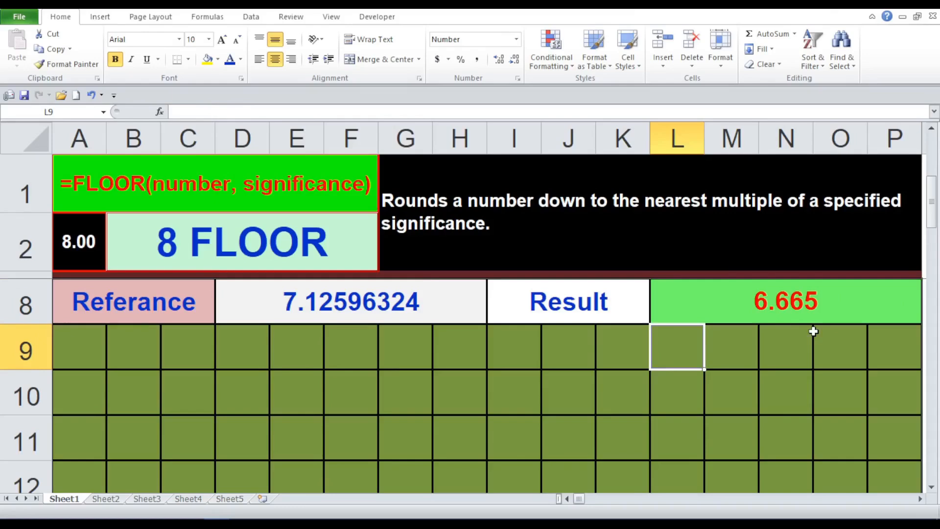
# - Set the significance in the Result cell's formula to -2, making it =FLOOR(D8,-2)
pyautogui.click(795, 310)
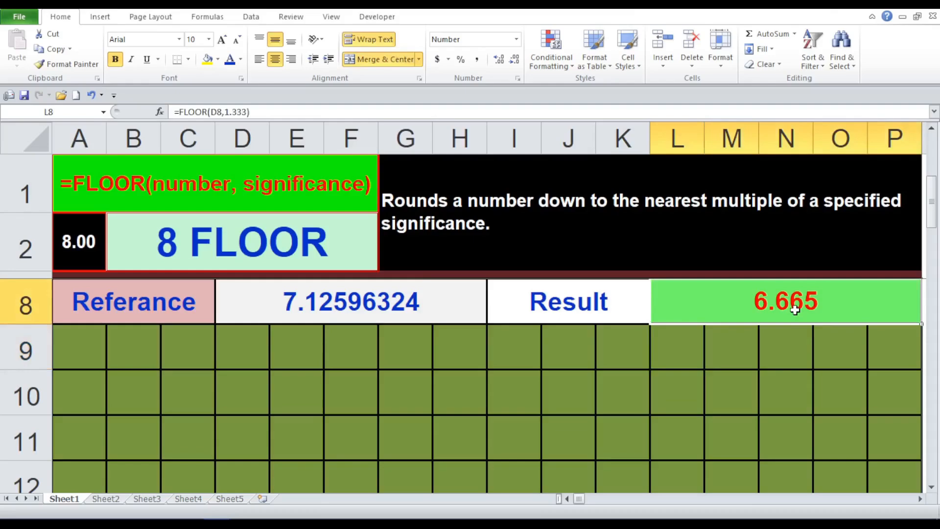
pyautogui.doubleClick(795, 310)
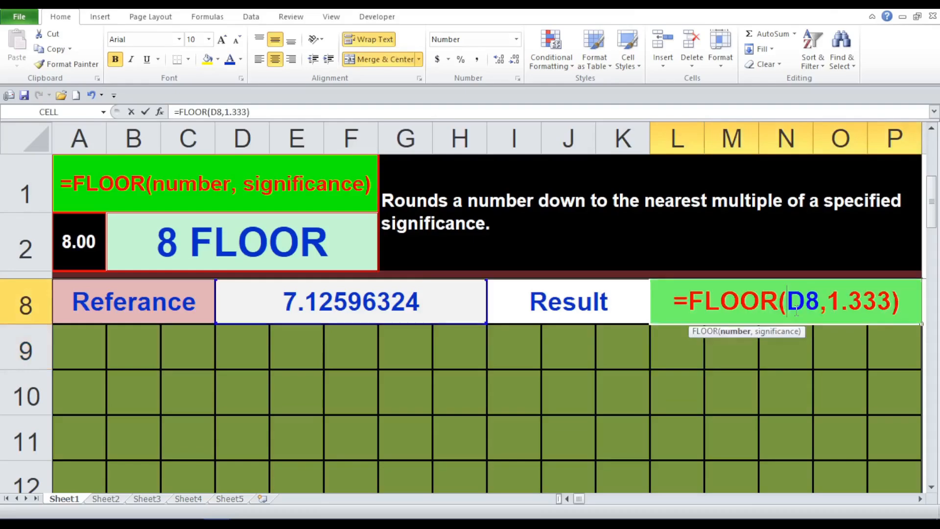
pyautogui.moveTo(892, 301); pyautogui.dragTo(833, 303)
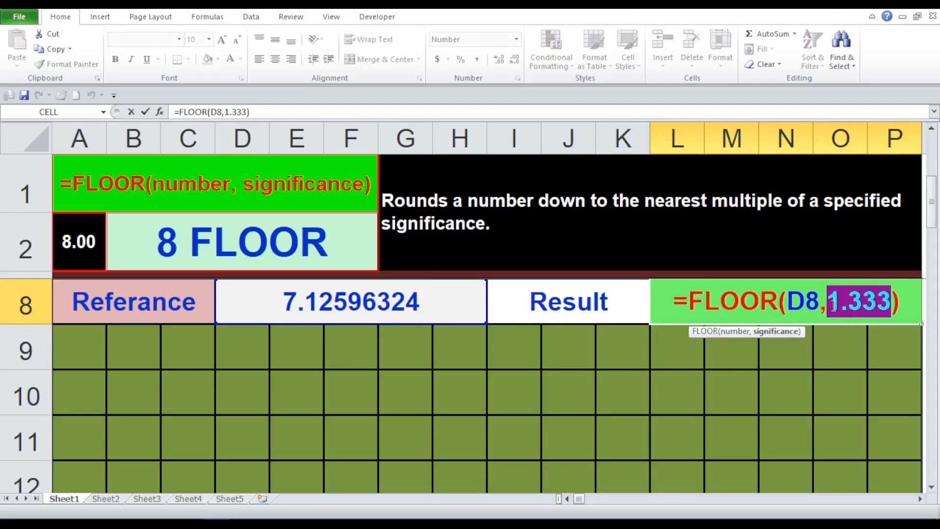
pyautogui.write('-2')
pyautogui.press('Return')
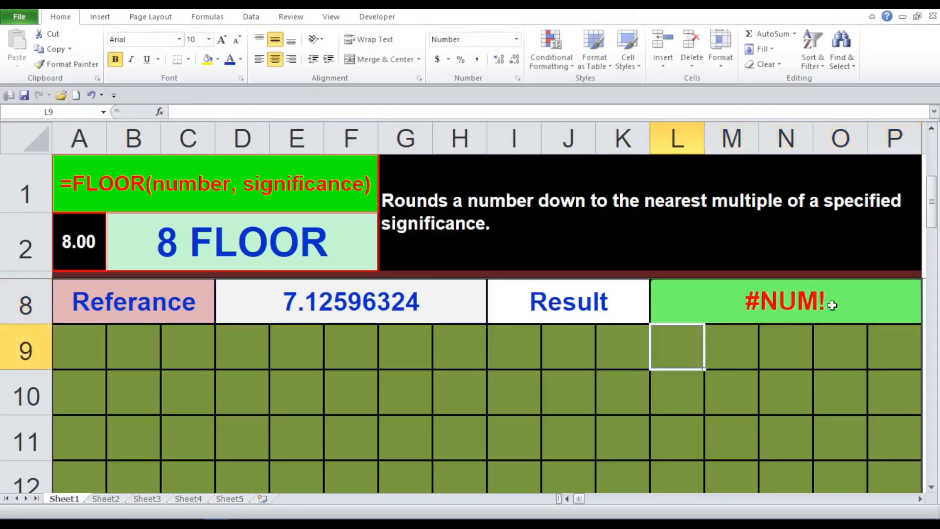
# - Inspect the FLOOR formula with significance -2 in the Result cell L8
pyautogui.click(812, 419)
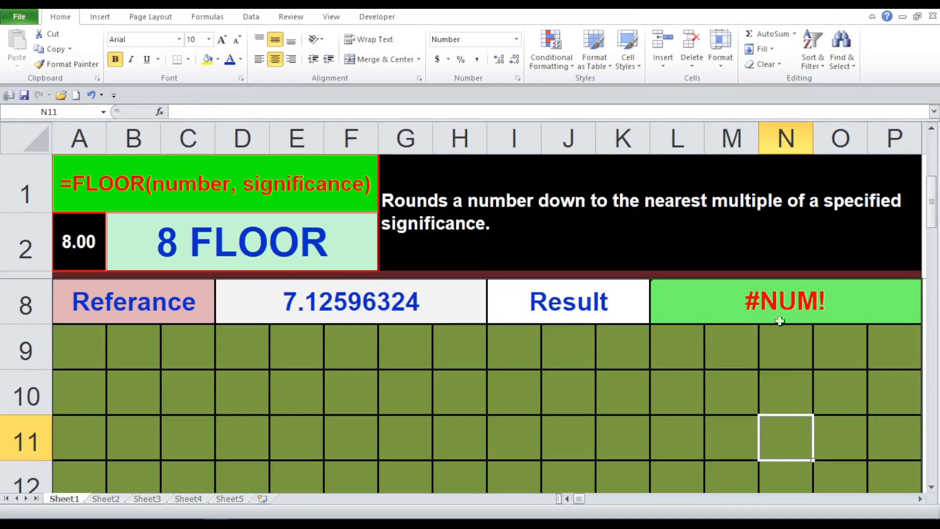
pyautogui.doubleClick(776, 293)
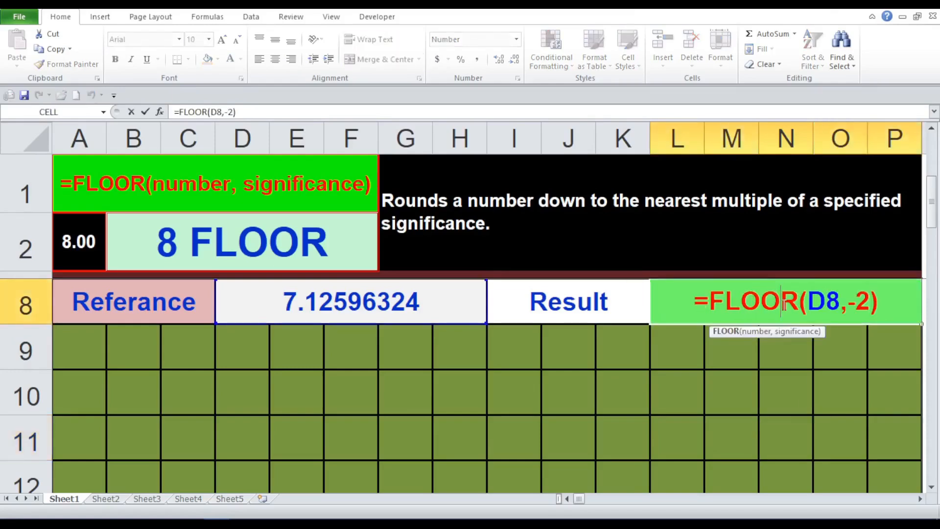
pyautogui.click(415, 446)
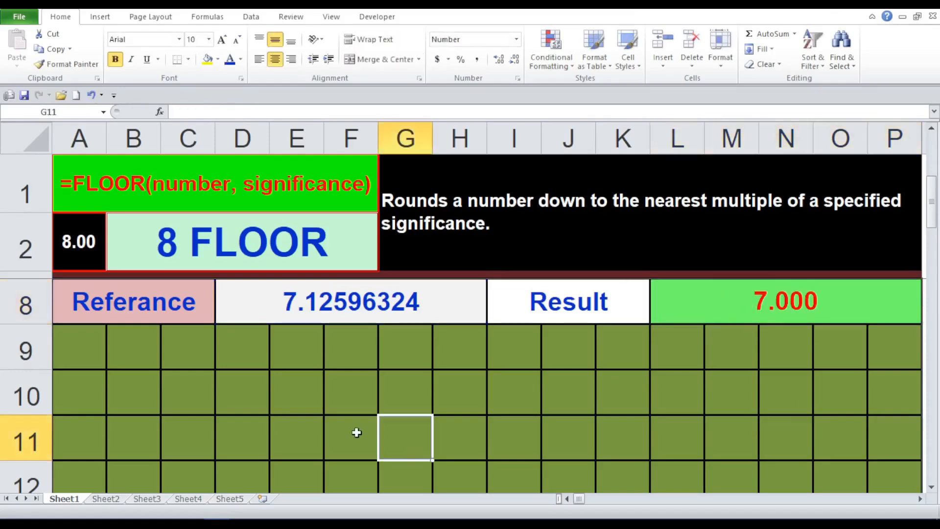
# - Choose 9 FLOOR PRECISE as the function in B2
pyautogui.click(352, 249)
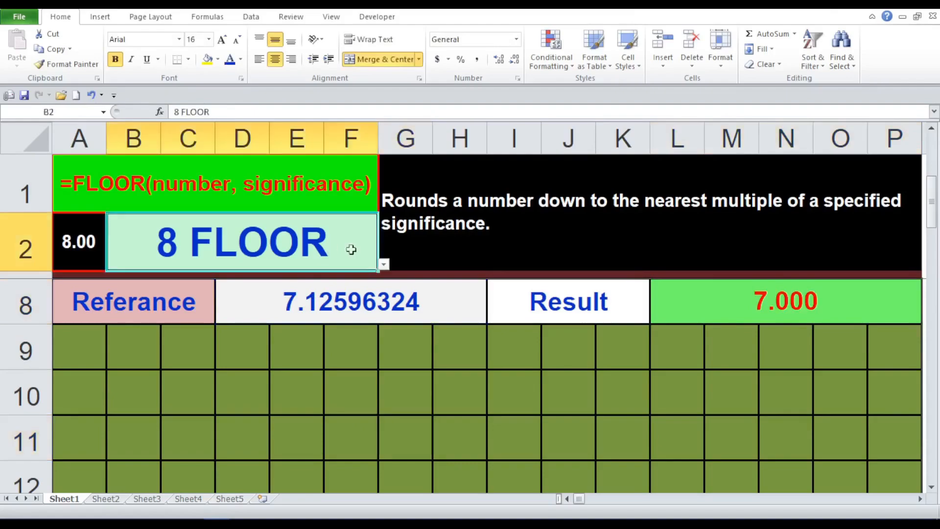
pyautogui.click(384, 264)
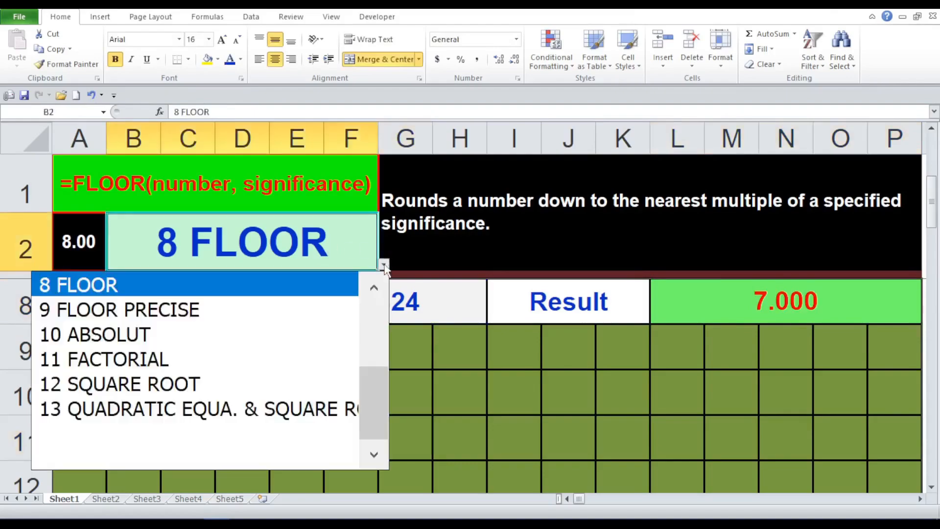
pyautogui.click(316, 314)
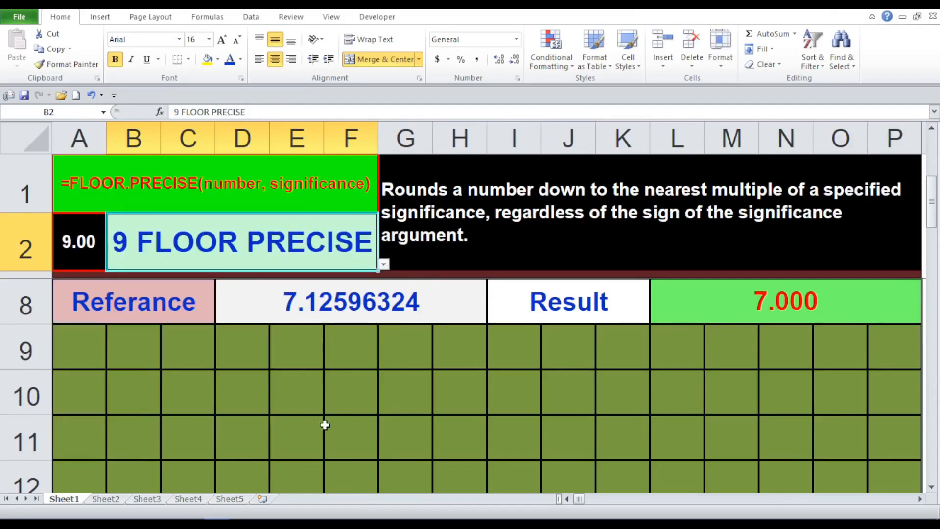
# - Inspect the Referance value in D8 and the FLOOR.PRECISE formula in the Result cell L8
pyautogui.click(380, 386)
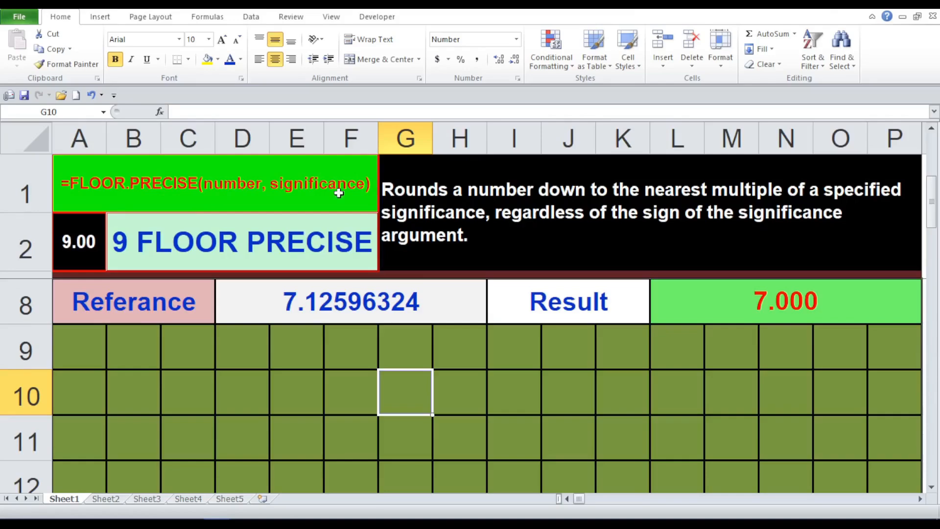
pyautogui.click(249, 408)
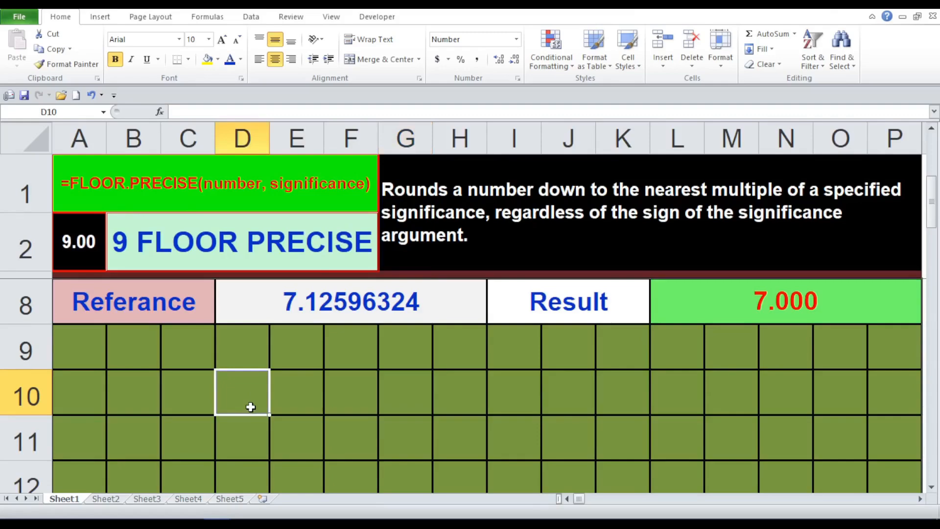
pyautogui.click(279, 295)
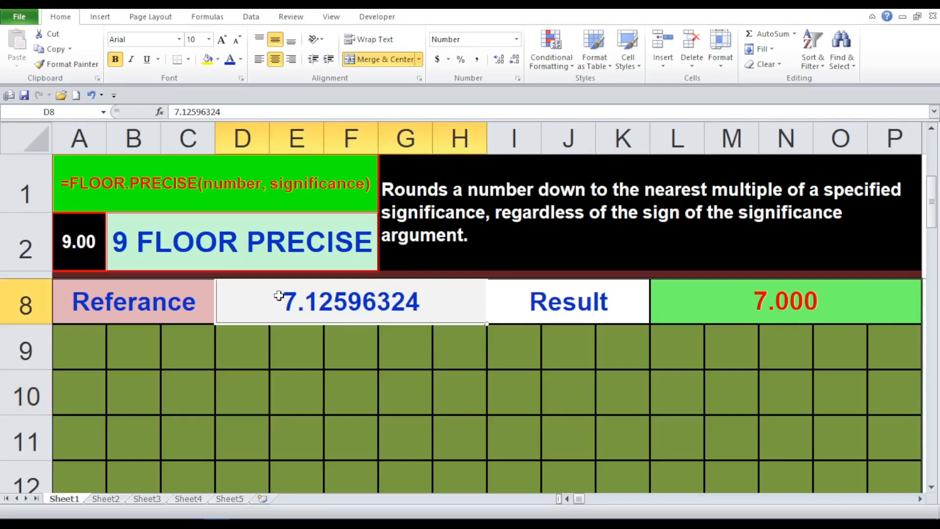
pyautogui.click(277, 412)
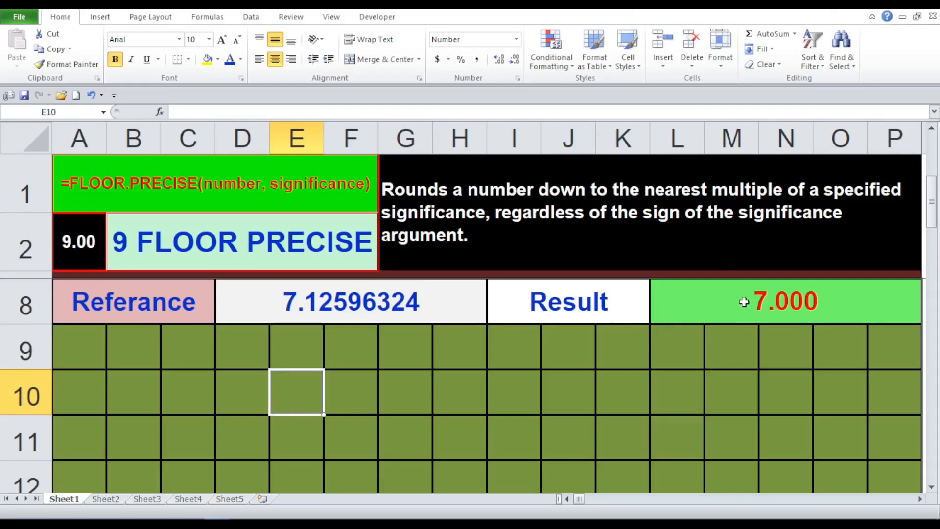
pyautogui.click(450, 301)
pyautogui.doubleClick(783, 303)
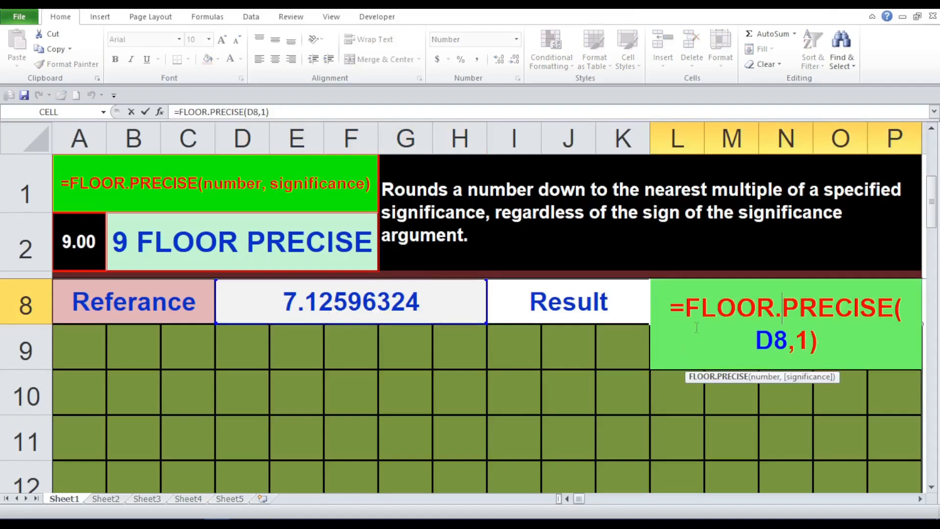
pyautogui.click(831, 341)
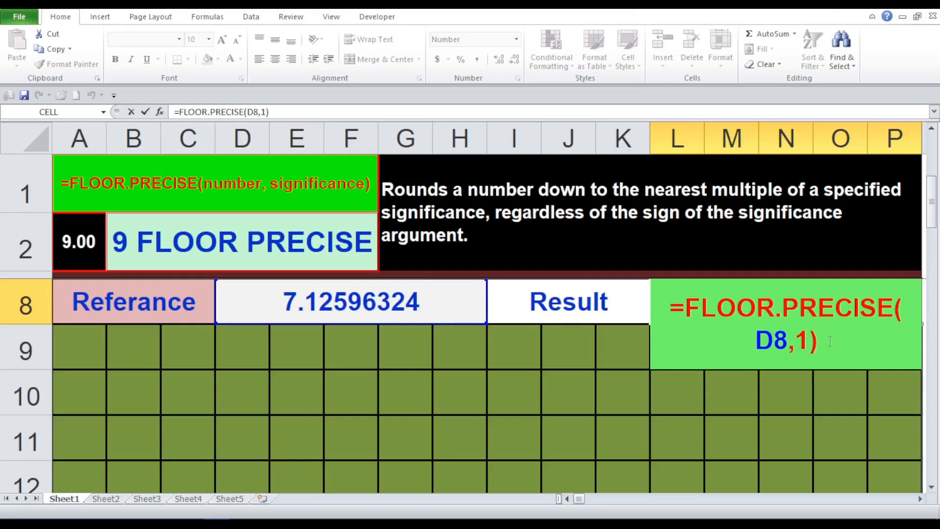
pyautogui.press('Return')
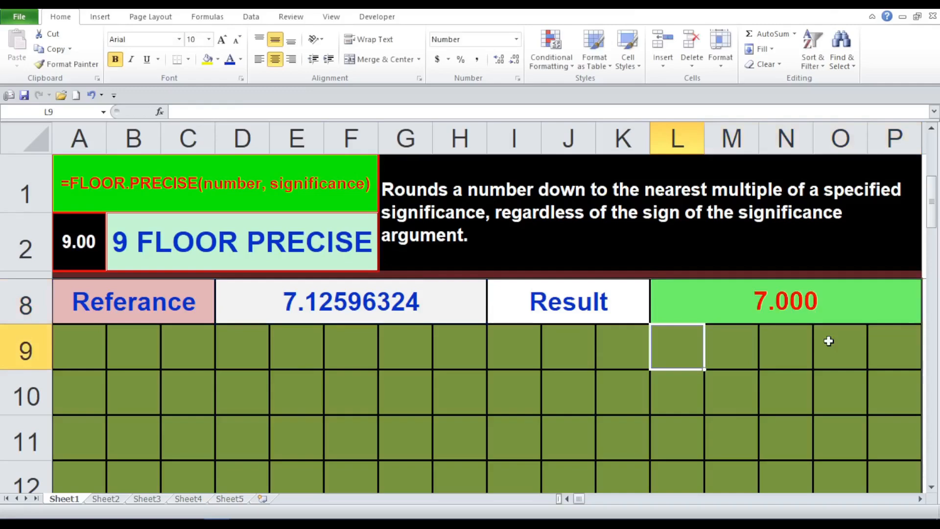
# - Set the significance in the Result cell's formula to -1, making it =FLOOR.PRECISE(D8,-1)
pyautogui.click(802, 300)
pyautogui.doubleClick(806, 314)
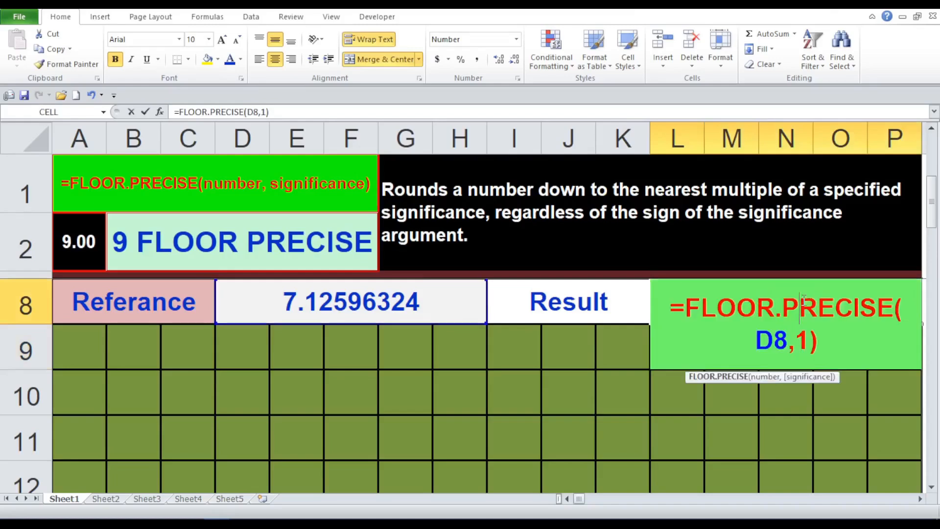
pyautogui.moveTo(811, 341); pyautogui.dragTo(797, 339)
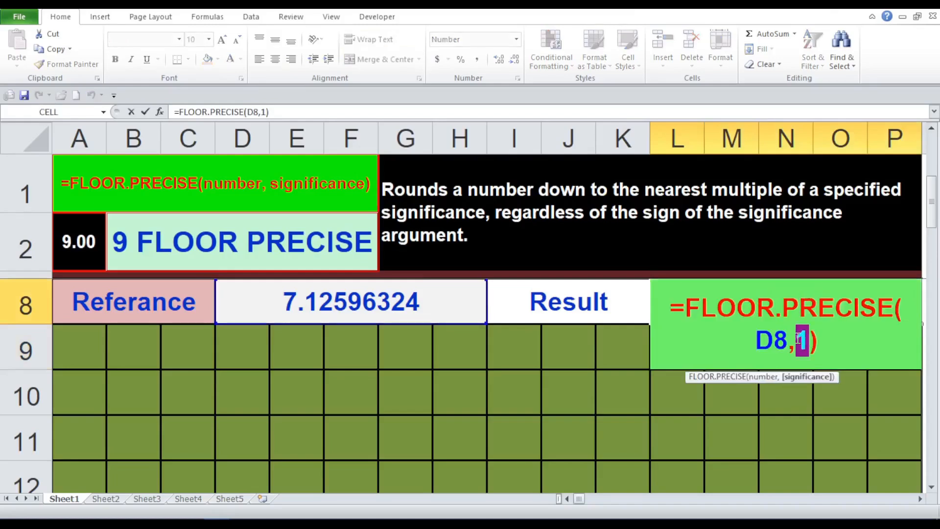
pyautogui.write('-1')
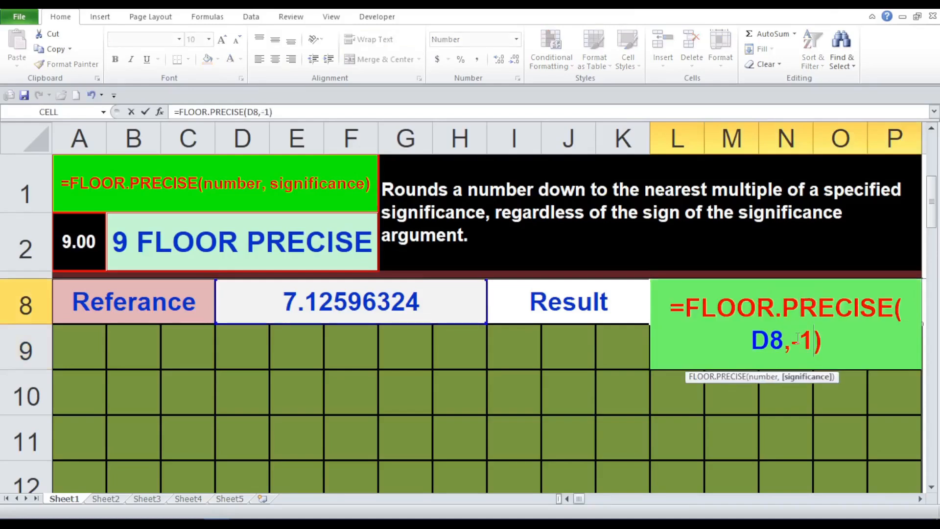
pyautogui.press('Return')
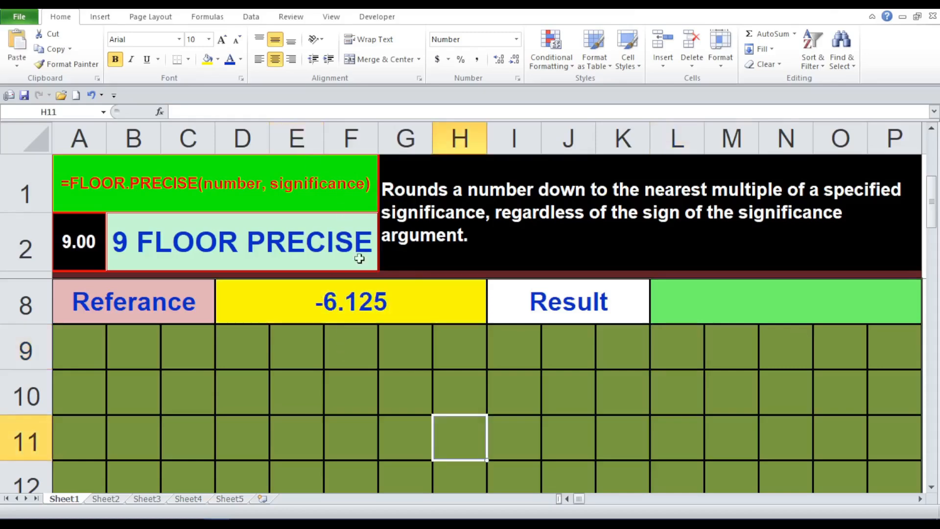
# - Choose 10 ABSOLUT as the function in B2 and check its syntax in A1
pyautogui.click(359, 258)
pyautogui.click(384, 265)
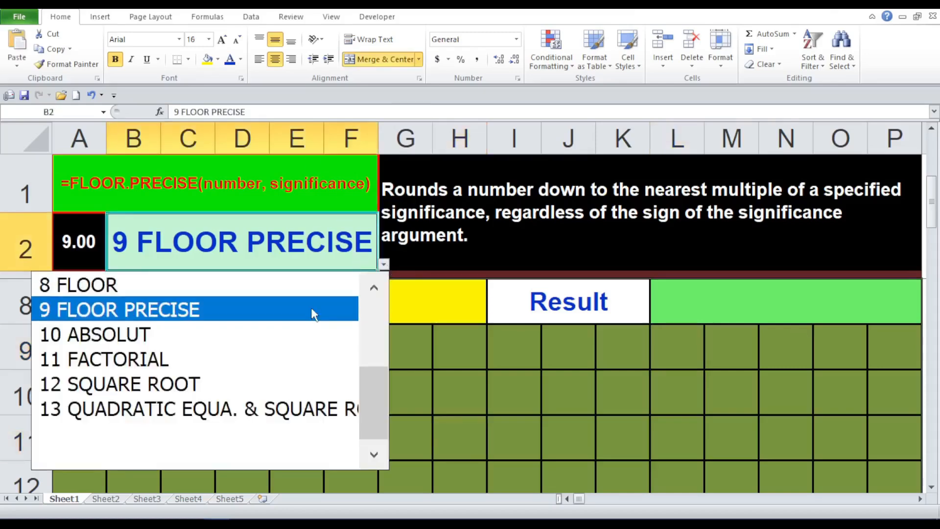
pyautogui.click(310, 333)
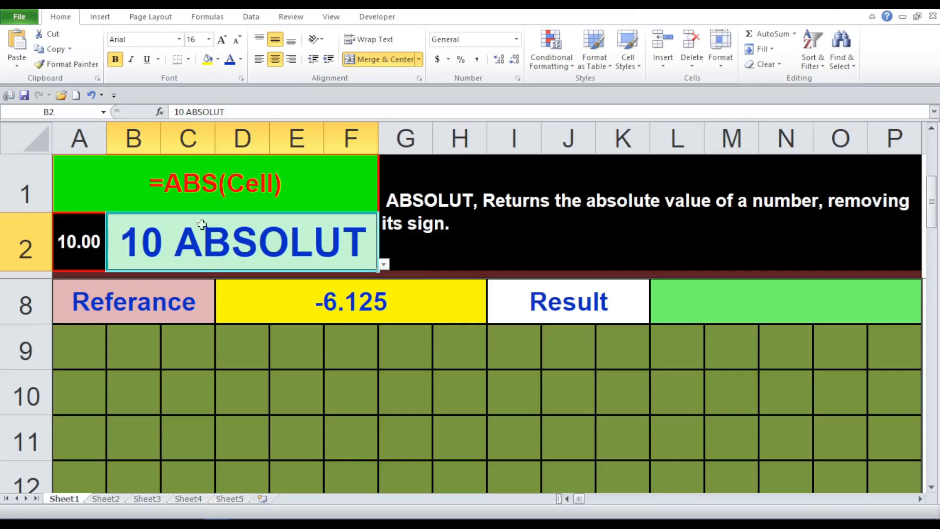
pyautogui.click(174, 191)
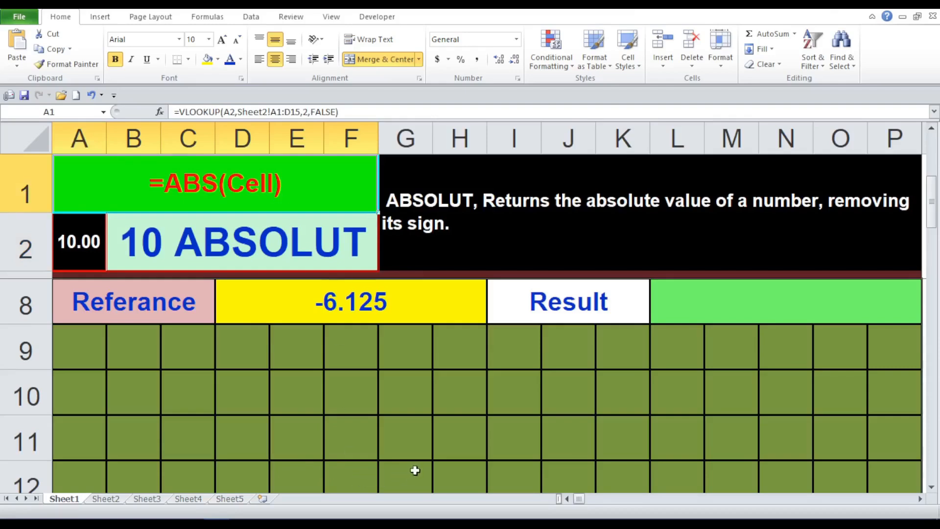
# - Paste the formula =ABS(D8) into the empty Result cell L8 to take the Referance value's absolute value
pyautogui.click(415, 302)
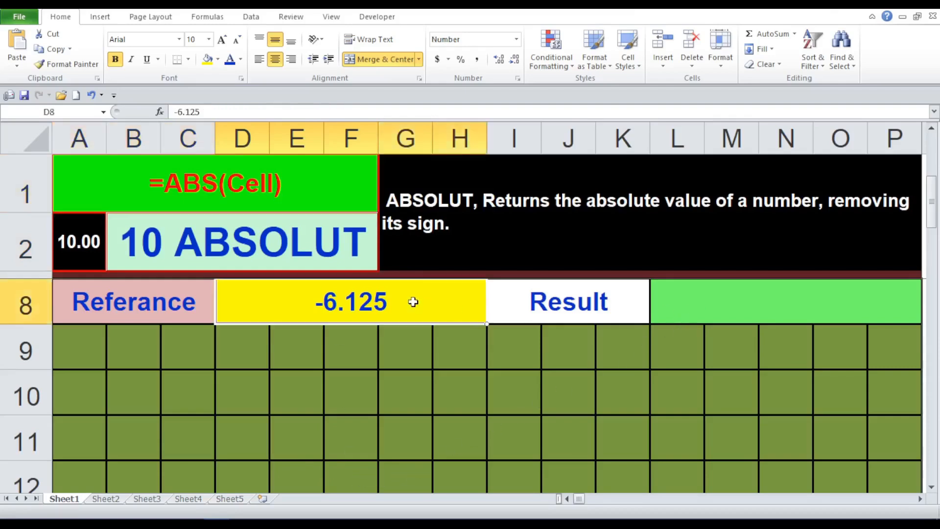
pyautogui.doubleClick(688, 296)
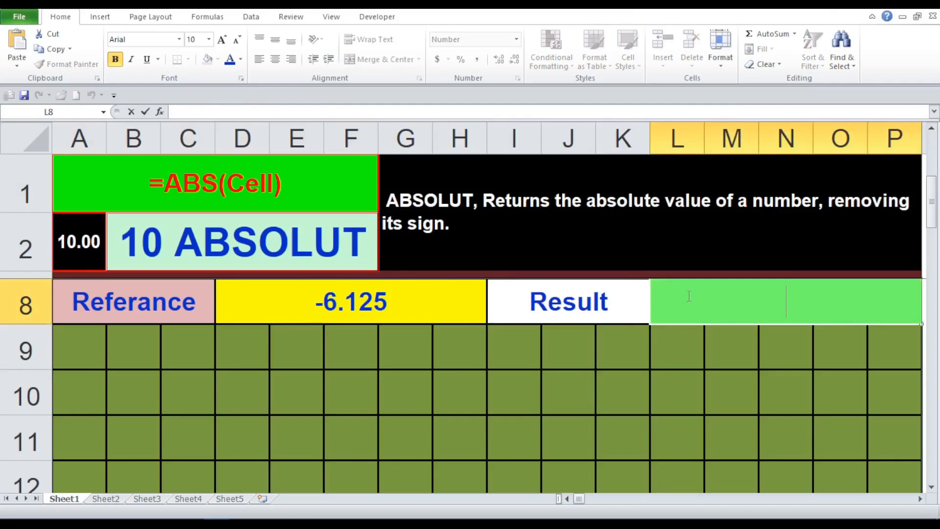
pyautogui.rightClick(688, 297)
pyautogui.click(717, 350)
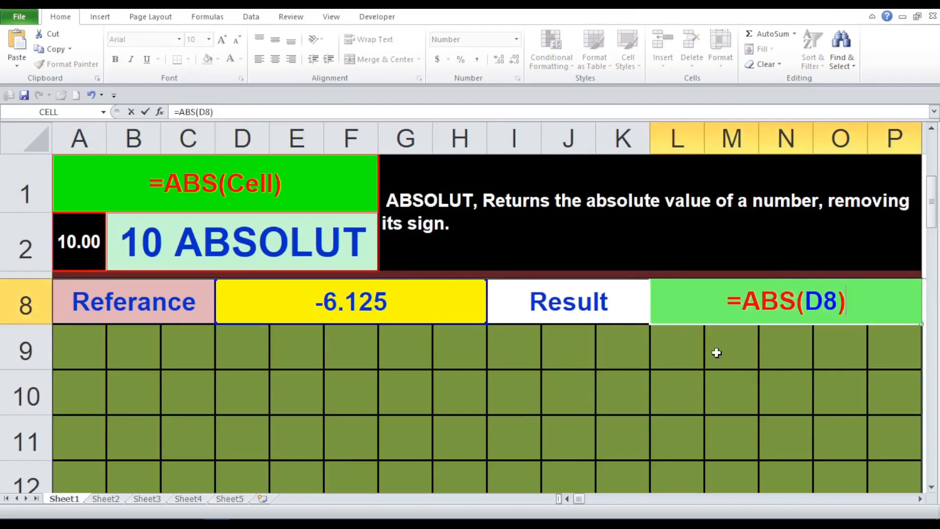
pyautogui.press('Return')
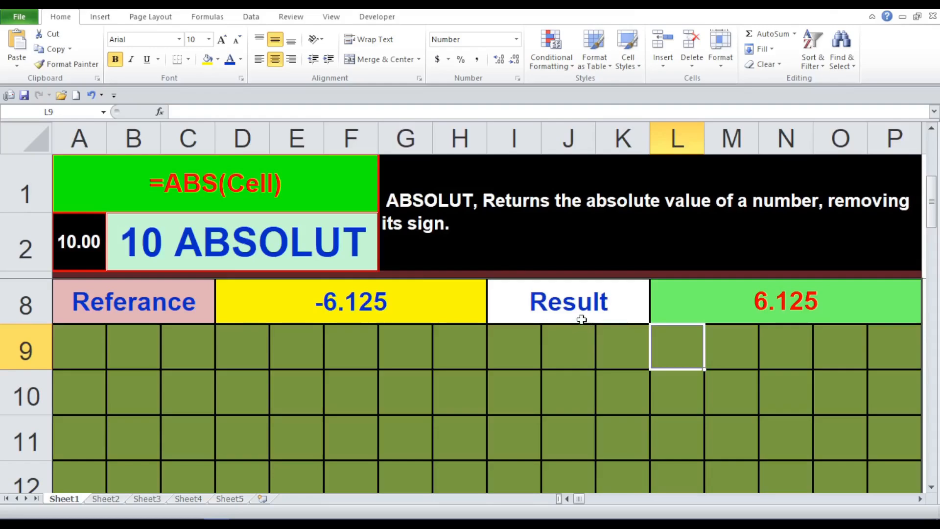
# - Choose 11 FACTORIAL as the function in B2
pyautogui.click(242, 242)
pyautogui.click(383, 264)
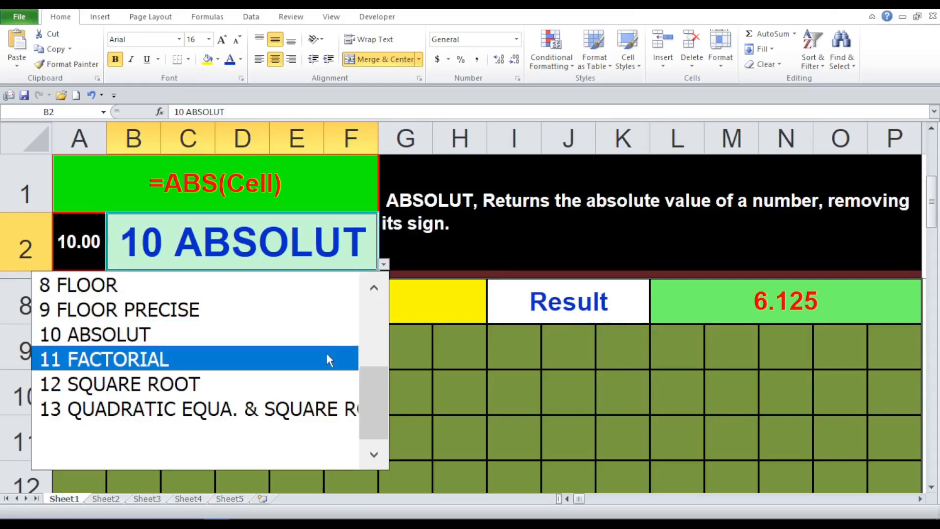
pyautogui.click(326, 354)
# - Set the Referance value in D8 to 6
pyautogui.click(338, 304)
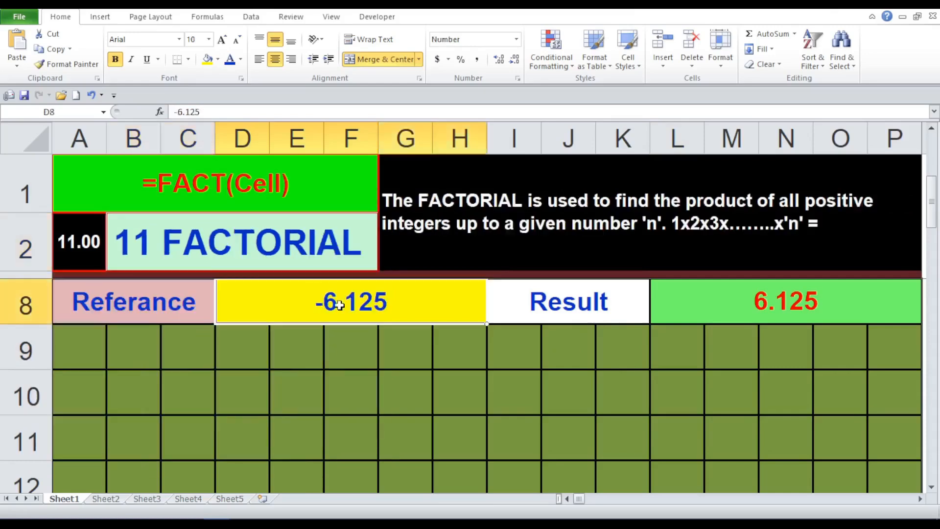
pyautogui.write('6')
pyautogui.click(455, 410)
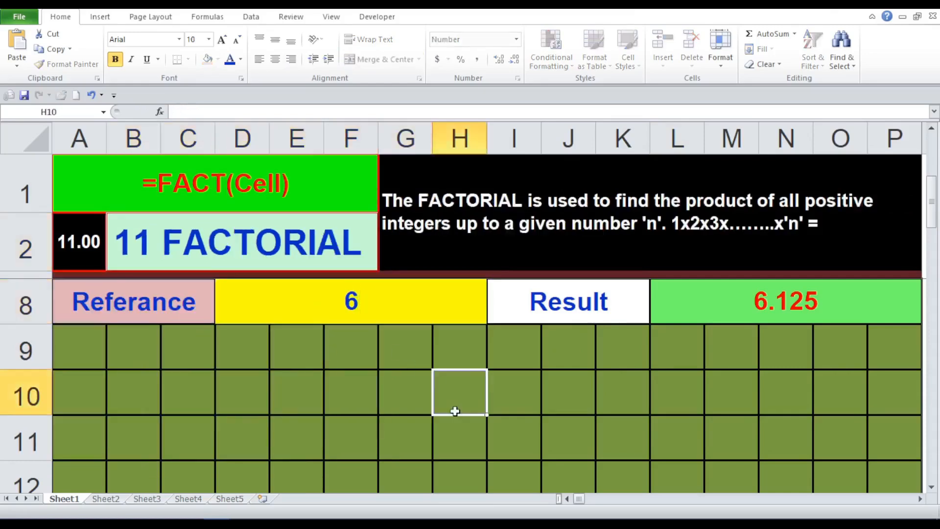
# - Replace ABS with FACT in the Result cell L8's formula, making it =FACT(D8)
pyautogui.click(749, 306)
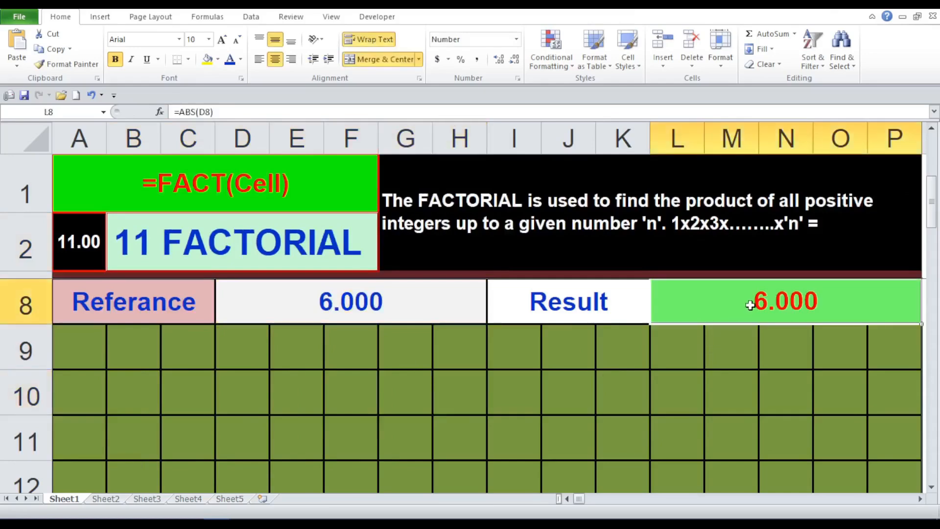
pyautogui.moveTo(196, 112); pyautogui.dragTo(181, 105)
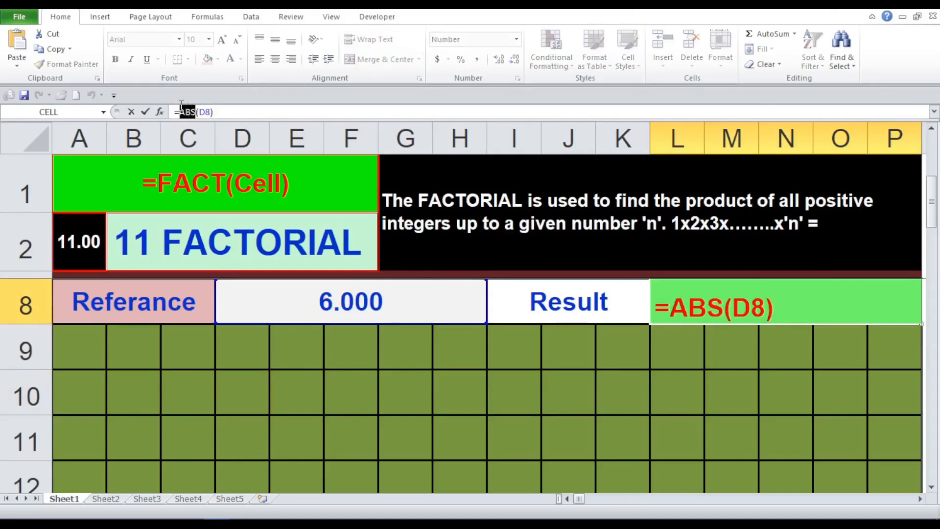
pyautogui.write('FACT')
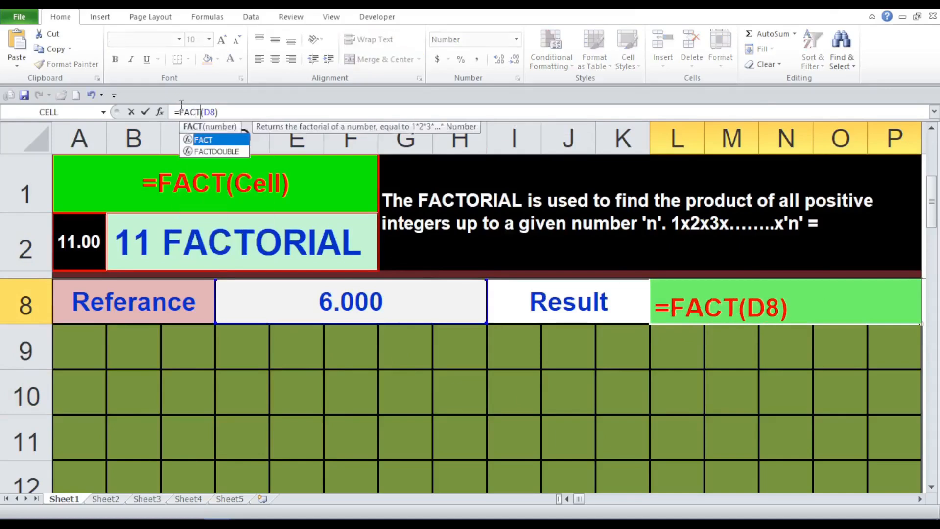
pyautogui.click(790, 313)
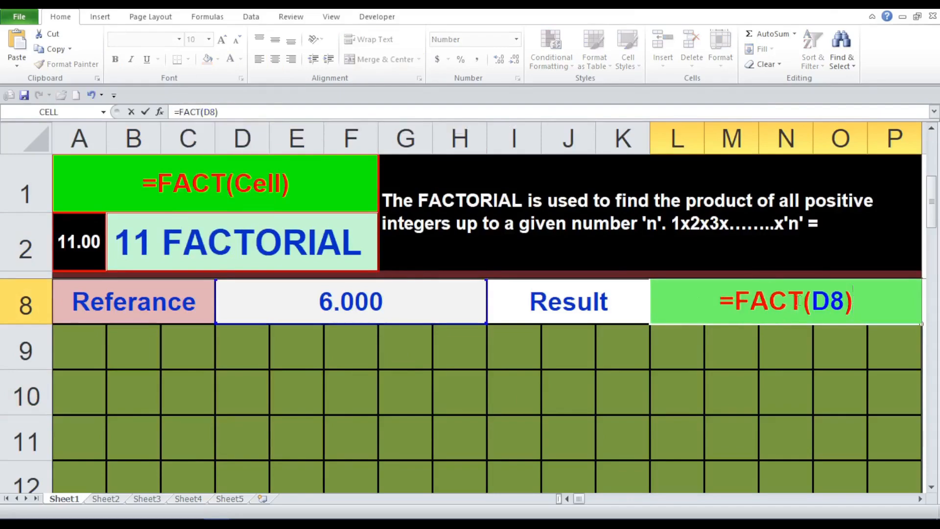
pyautogui.click(802, 302)
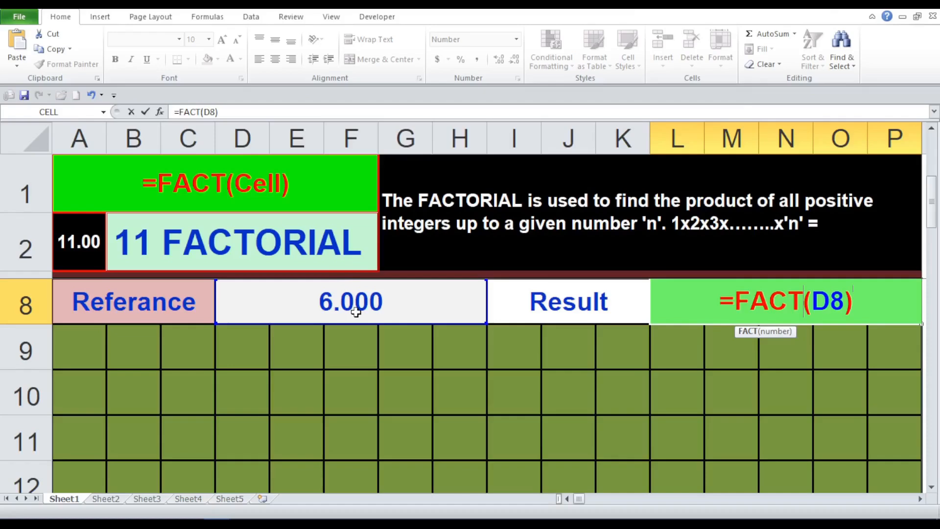
pyautogui.click(858, 314)
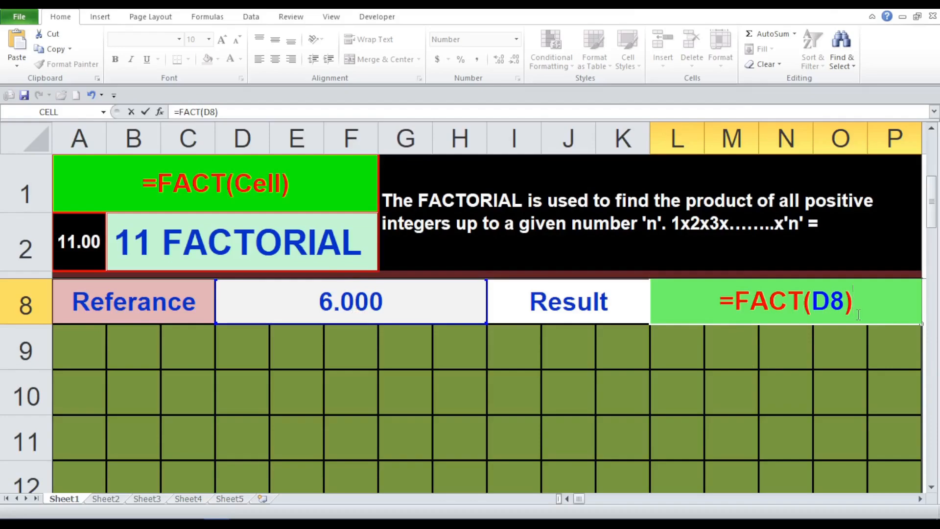
pyautogui.press('Return')
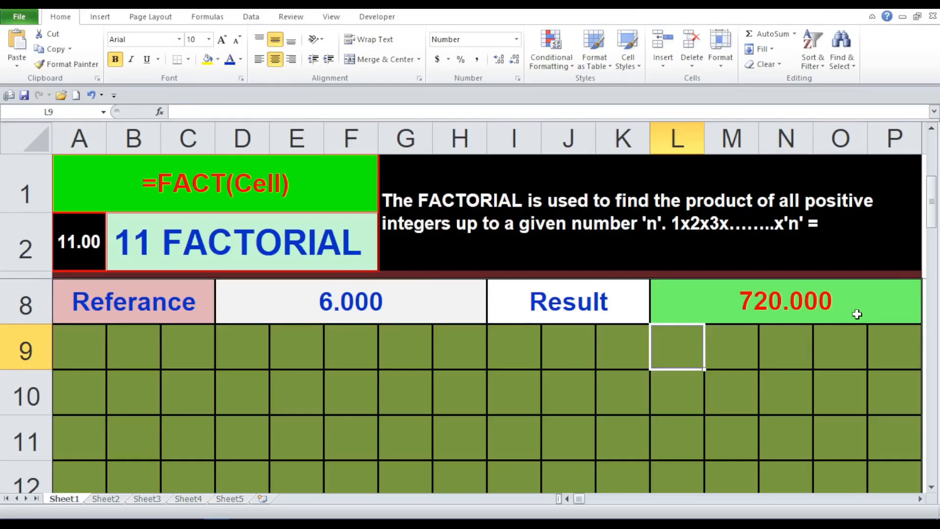
pyautogui.doubleClick(809, 300)
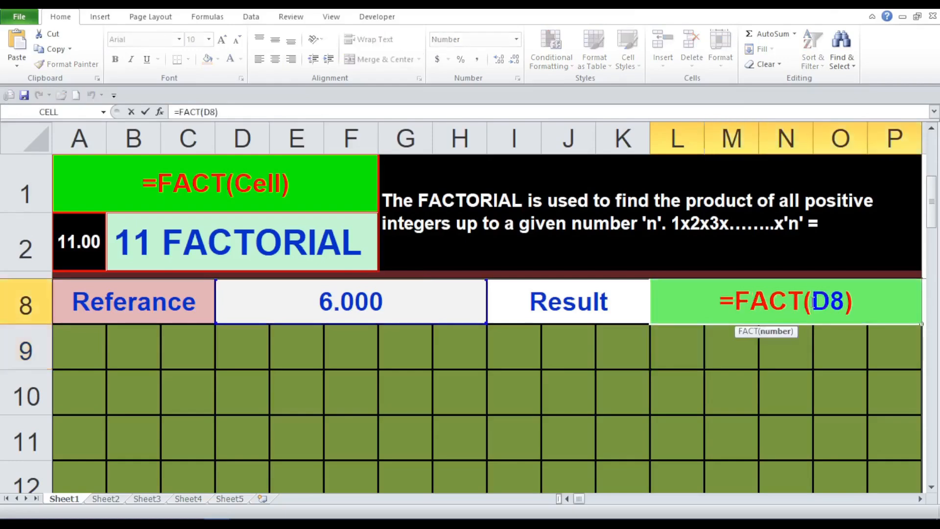
pyautogui.click(421, 314)
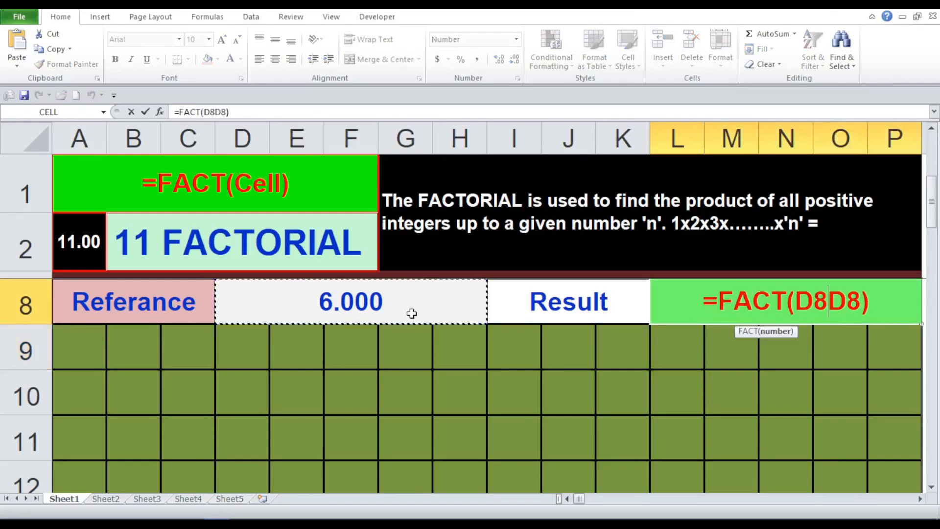
pyautogui.press('Escape')
# - Set the Referance value in D8 to 6.999 and check the FACT formula in the Result cell L8
pyautogui.click(409, 312)
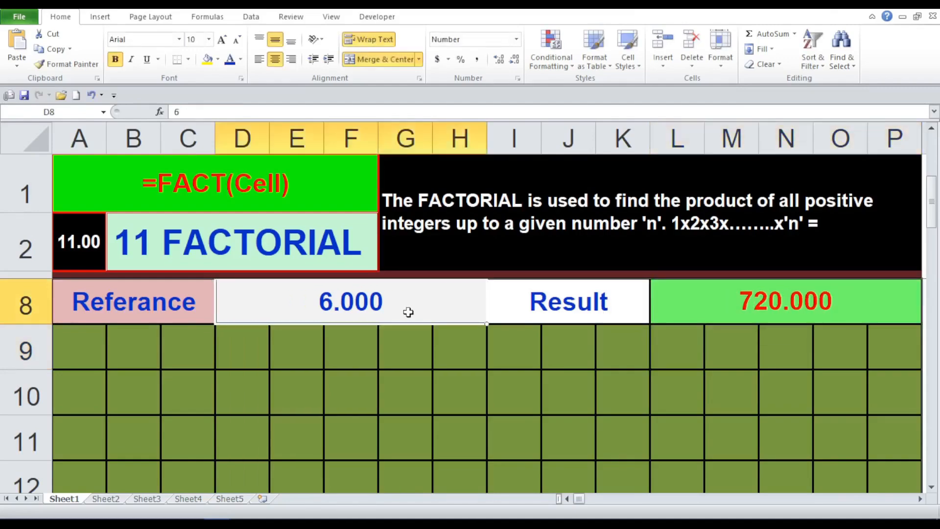
pyautogui.doubleClick(409, 313)
pyautogui.write('.999')
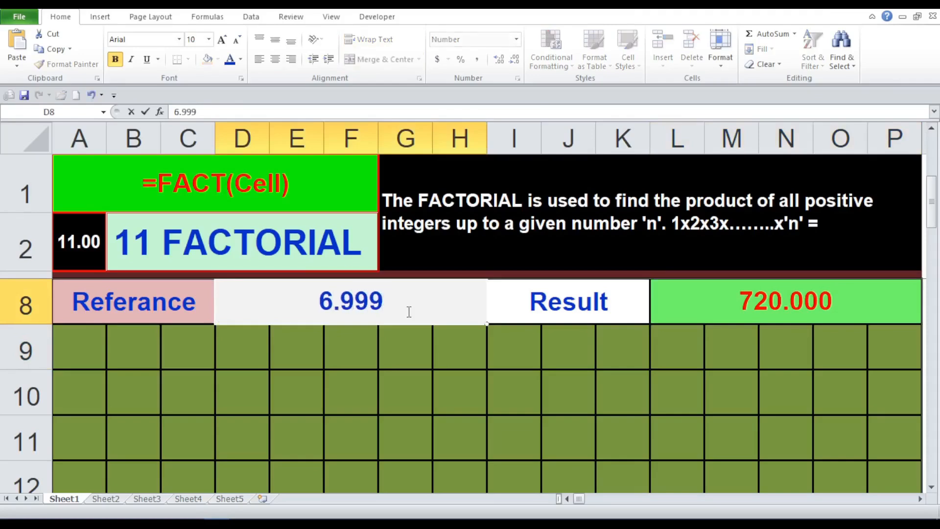
pyautogui.press('Return')
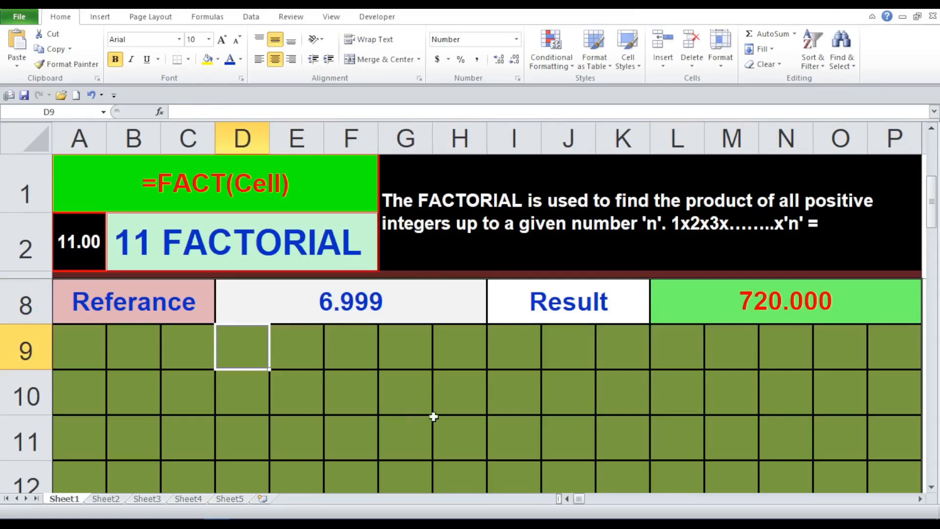
pyautogui.click(814, 304)
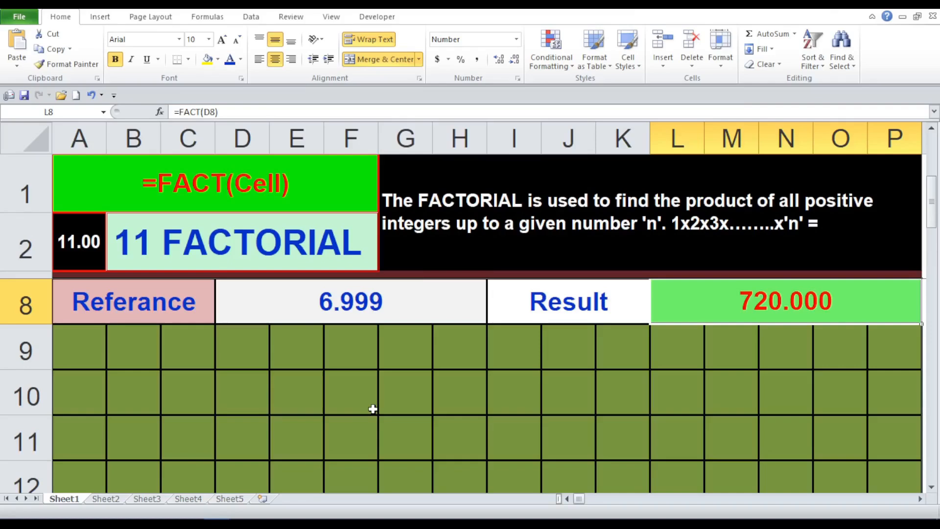
pyautogui.click(491, 404)
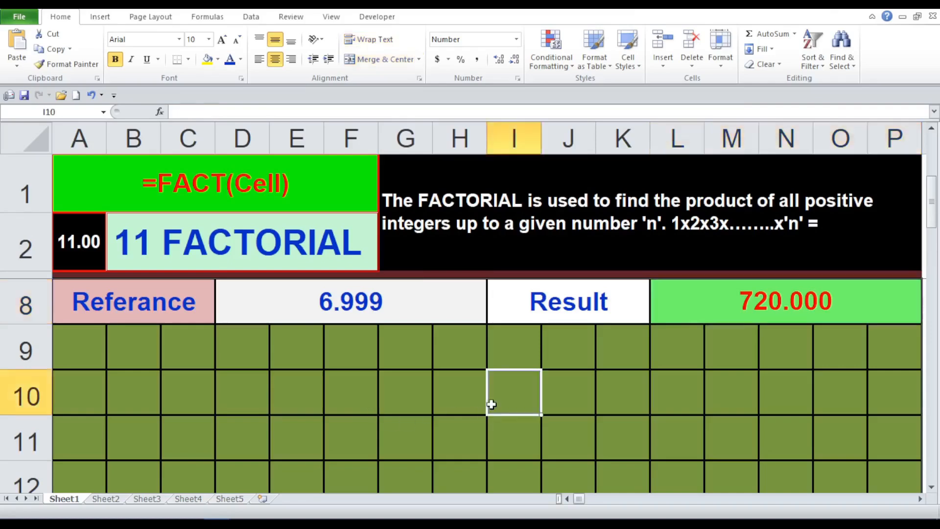
# - Set the Referance value in D8 to the whole number 7 for the factorial example
pyautogui.click(327, 303)
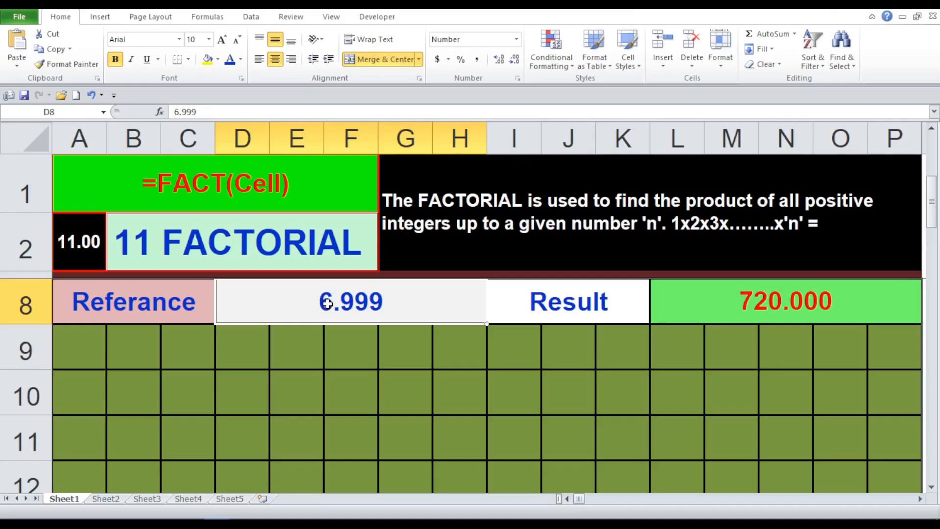
pyautogui.write('7')
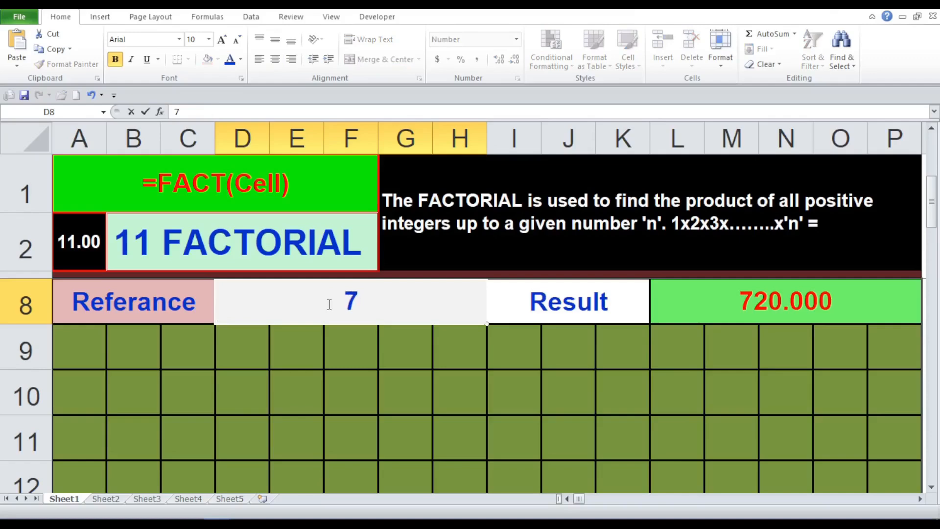
pyautogui.press('Return')
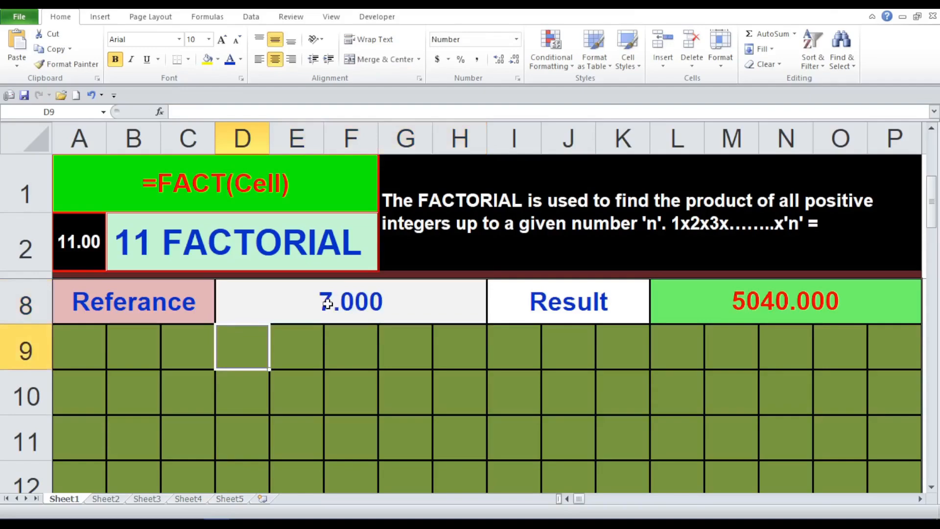
# - Clear the Result cell L8 and set the Referance value in D8 to 16
pyautogui.click(327, 304)
pyautogui.write('16')
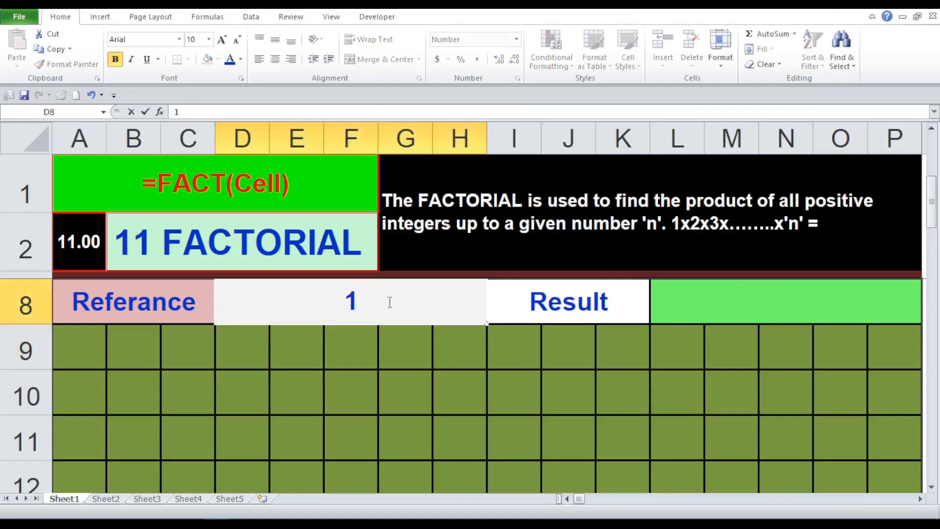
pyautogui.click(336, 443)
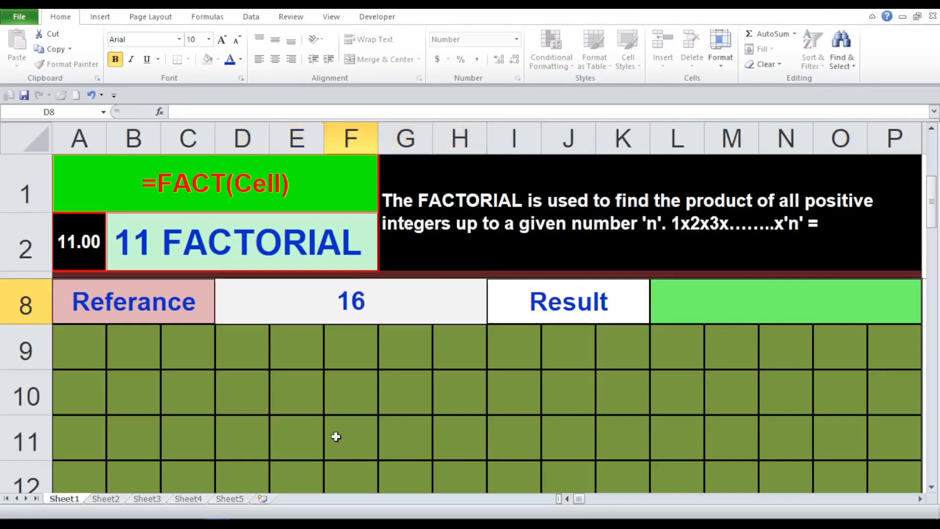
# - Choose 12 SQUARE ROOT as the function in B2
pyautogui.click(343, 237)
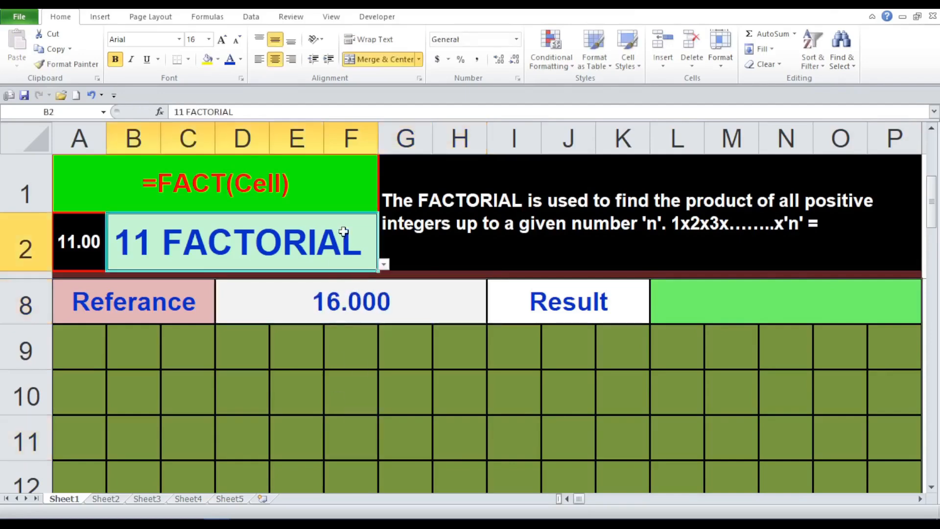
pyautogui.click(383, 265)
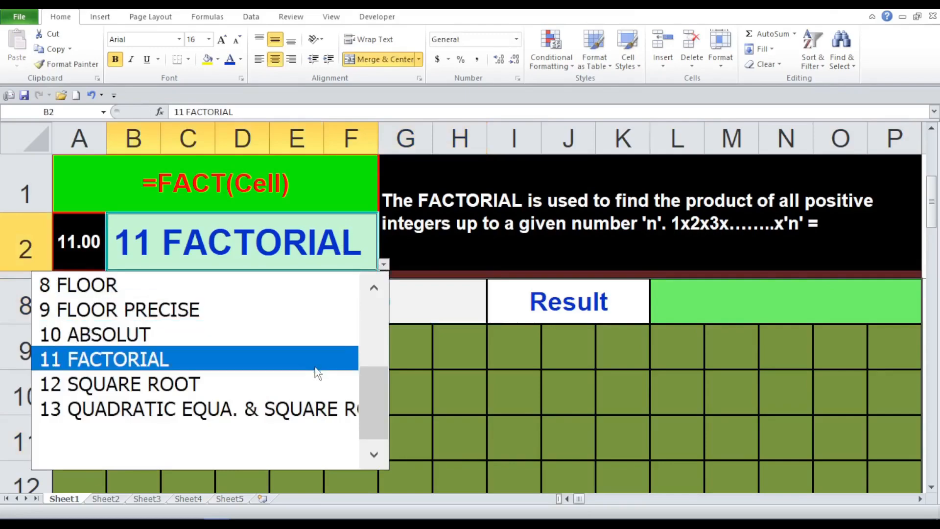
pyautogui.click(313, 387)
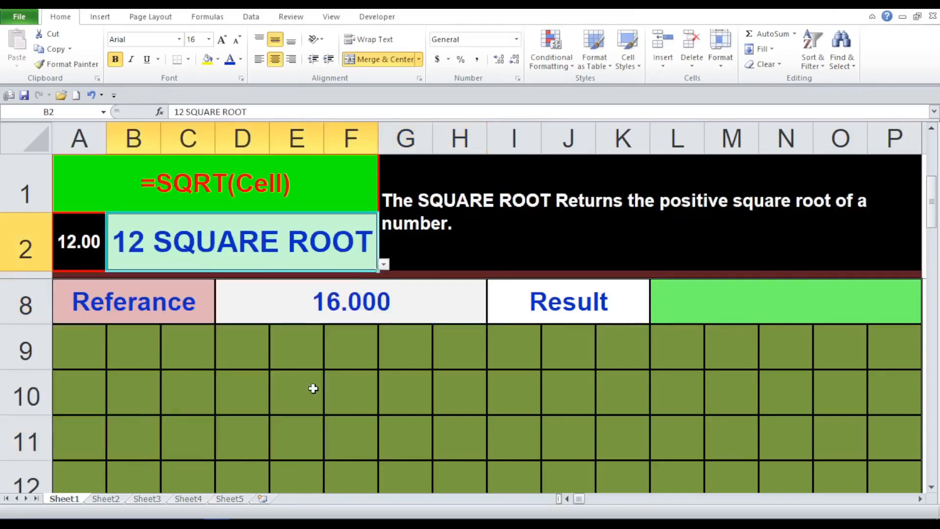
# - Enter the formula =SQRT(D8) in the Result cell L8 to take the Referance value's square root
pyautogui.click(712, 316)
pyautogui.write('=SQ')
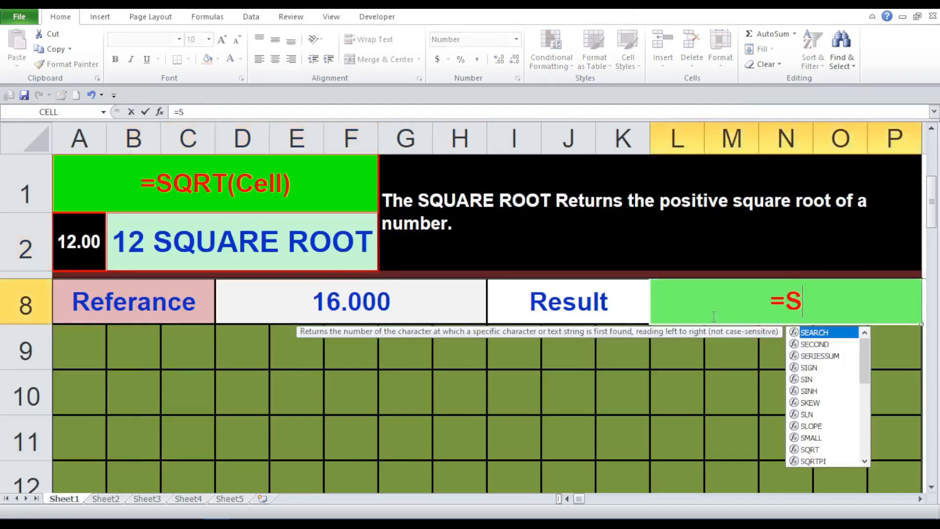
pyautogui.write('T(')
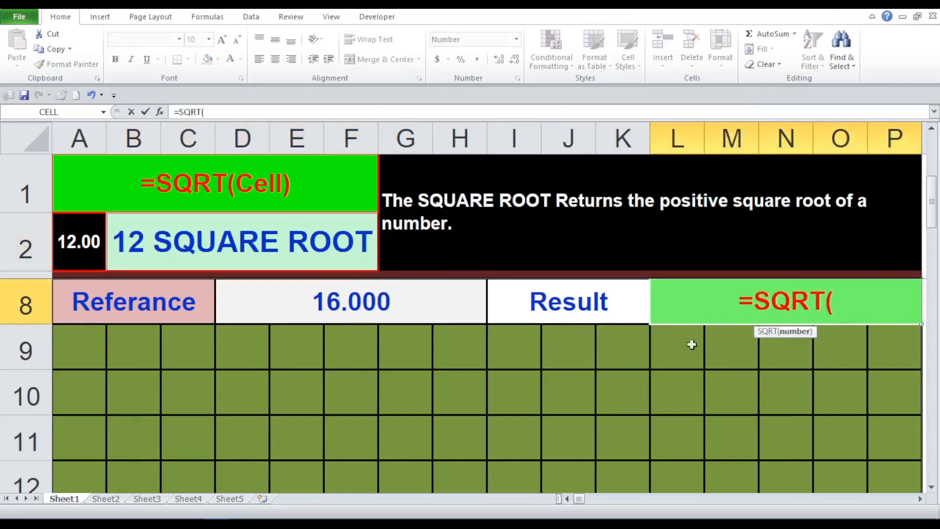
pyautogui.click(401, 309)
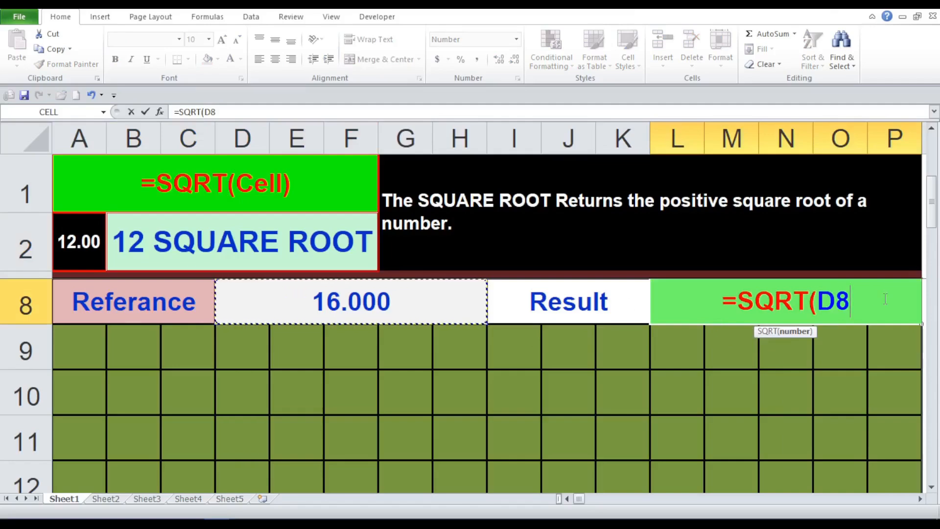
pyautogui.write(')')
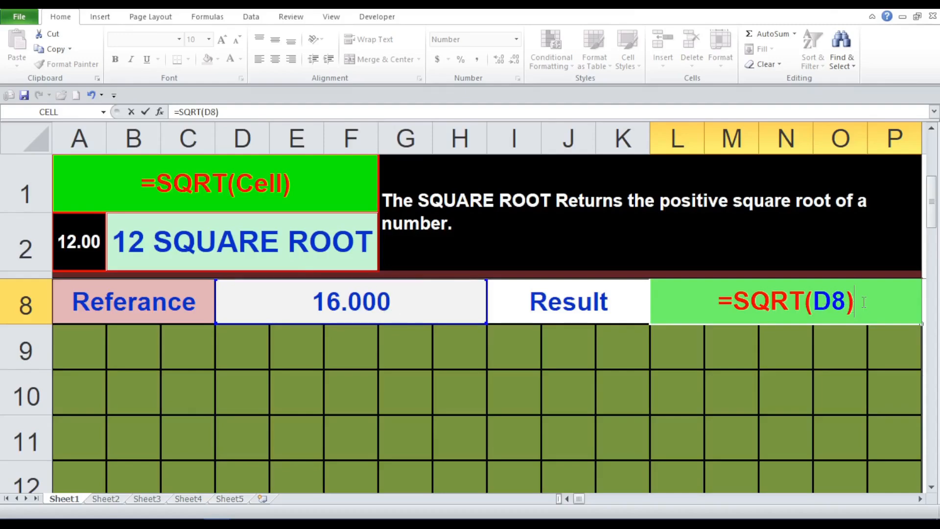
pyautogui.press('Return')
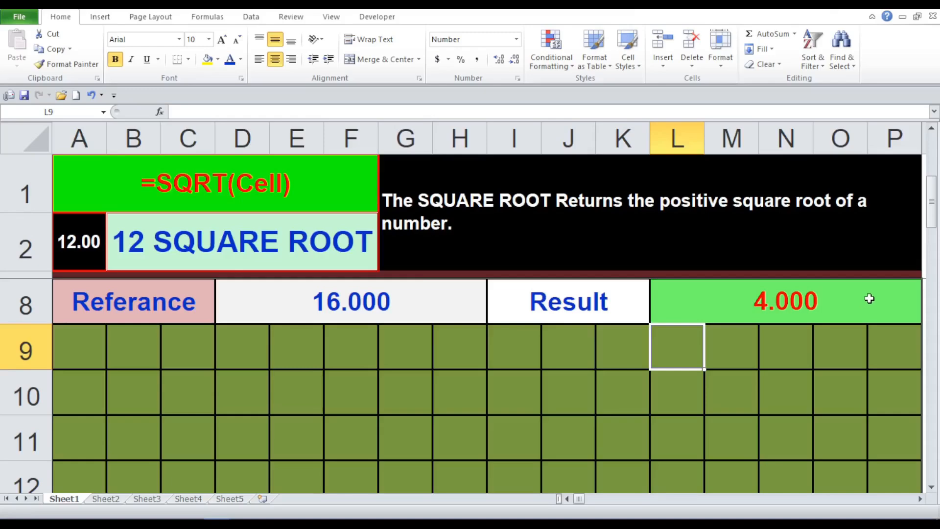
# - Open the list of function choices for the selector cell B2
pyautogui.scroll(-2, 870, 299)
pyautogui.click(488, 261)
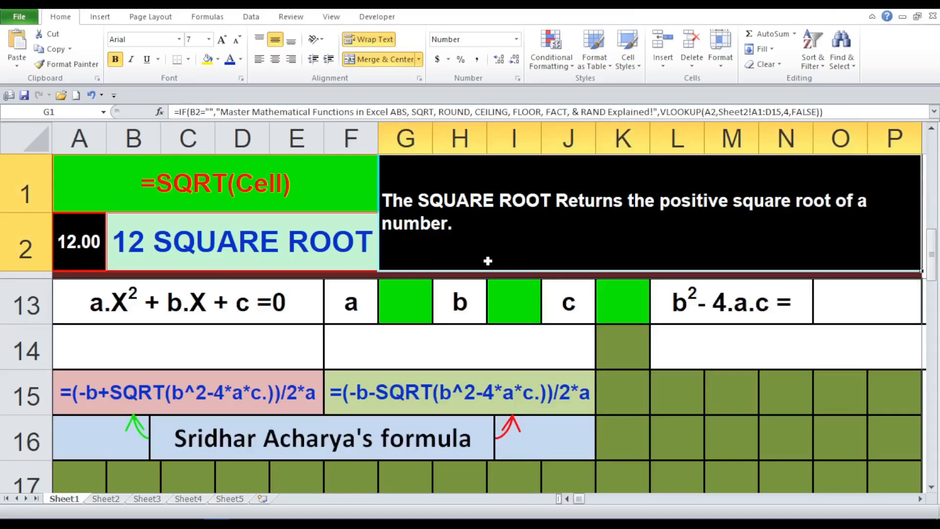
pyautogui.click(370, 242)
pyautogui.click(383, 265)
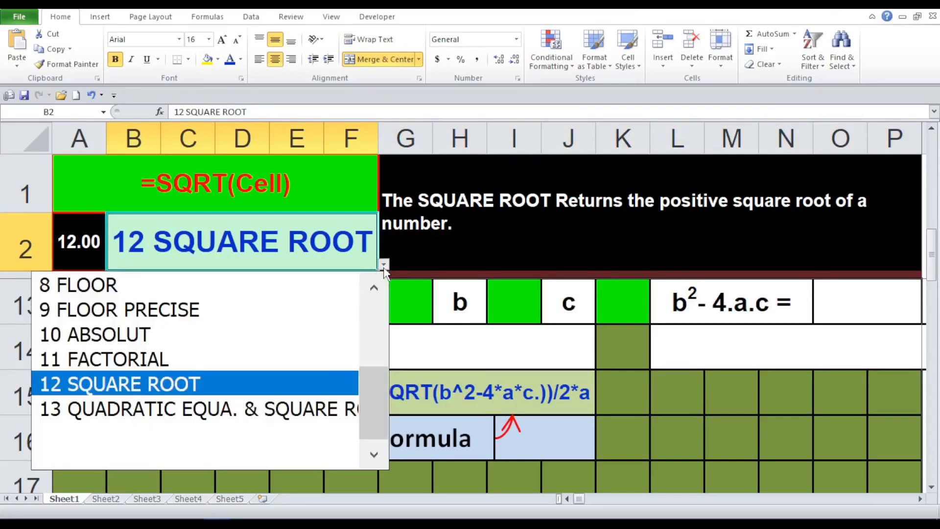